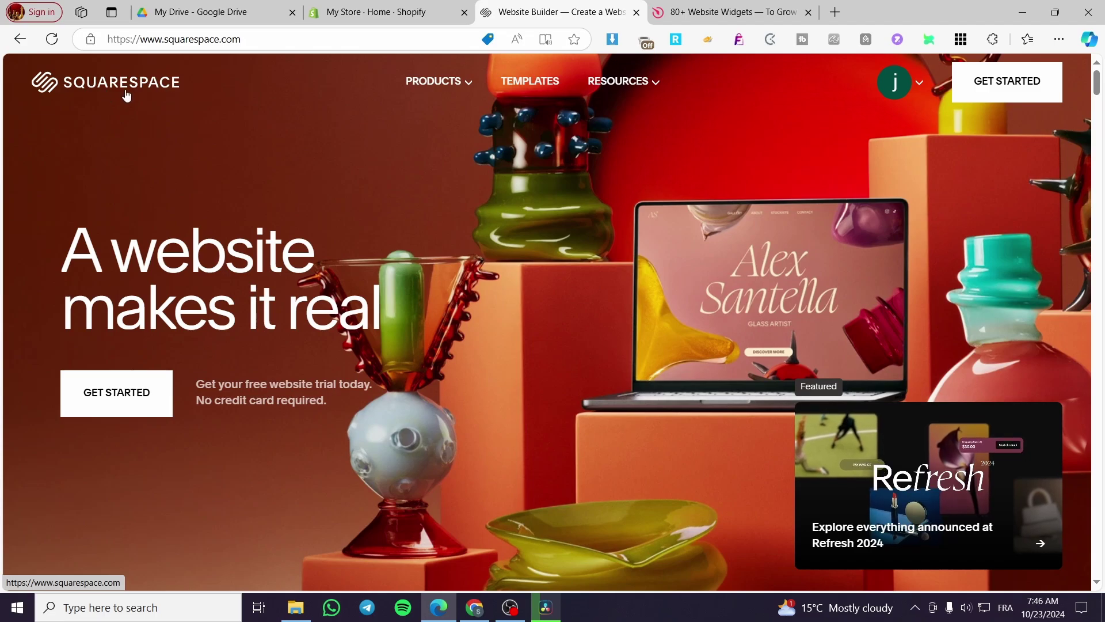
Go to the account dashboard and open the Jackstesting website for management.
left_click(920, 86)
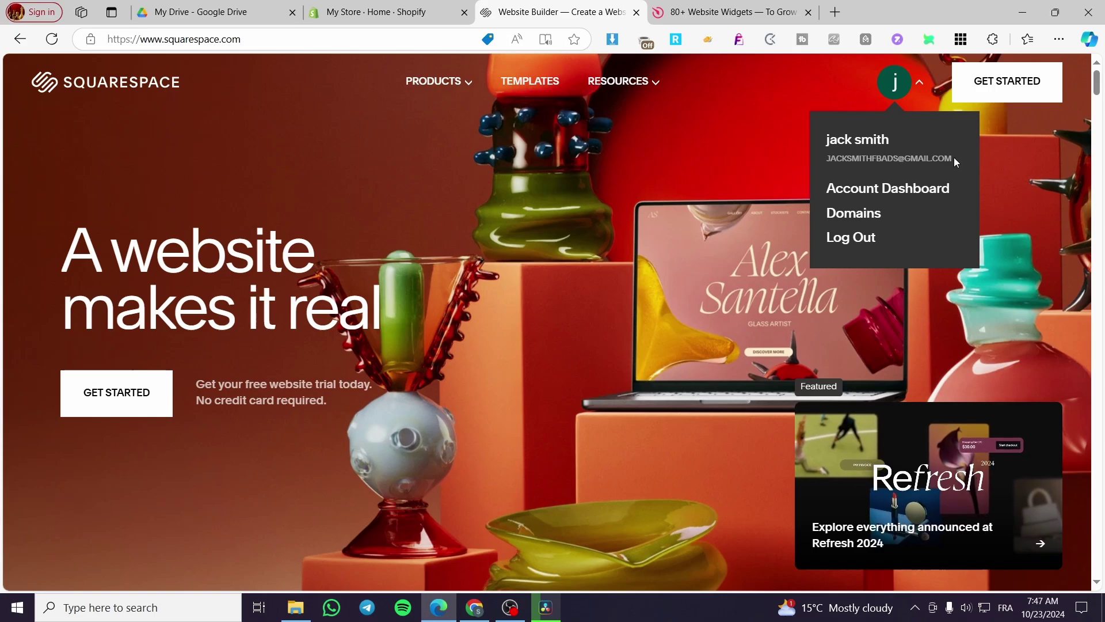
left_click(873, 197)
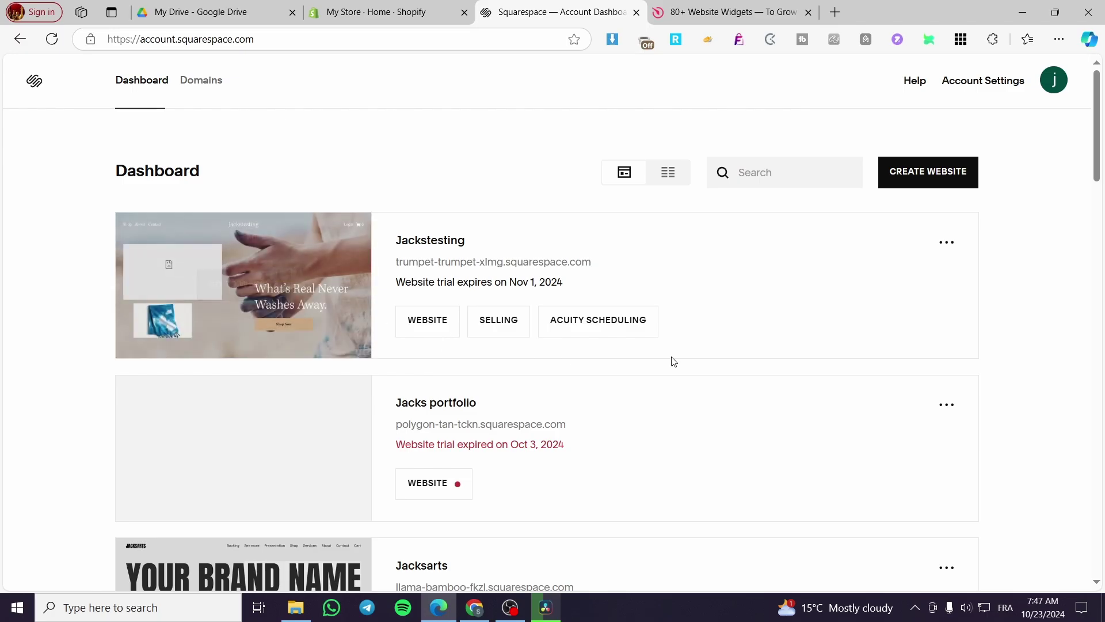
scroll(675, 412, "down", 6)
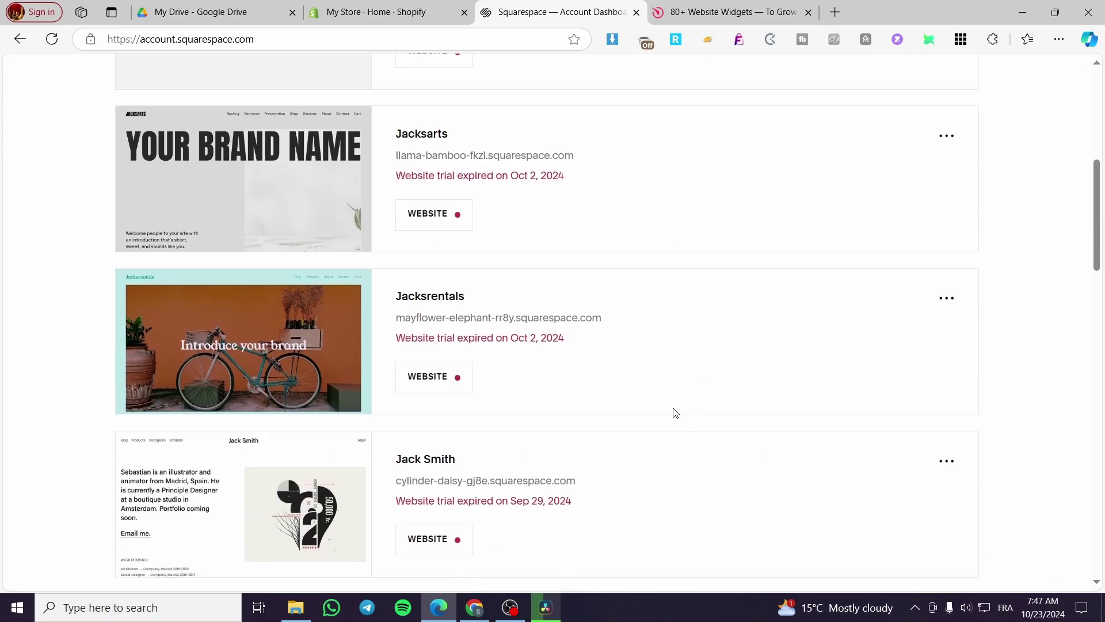
scroll(438, 423, "up", 6)
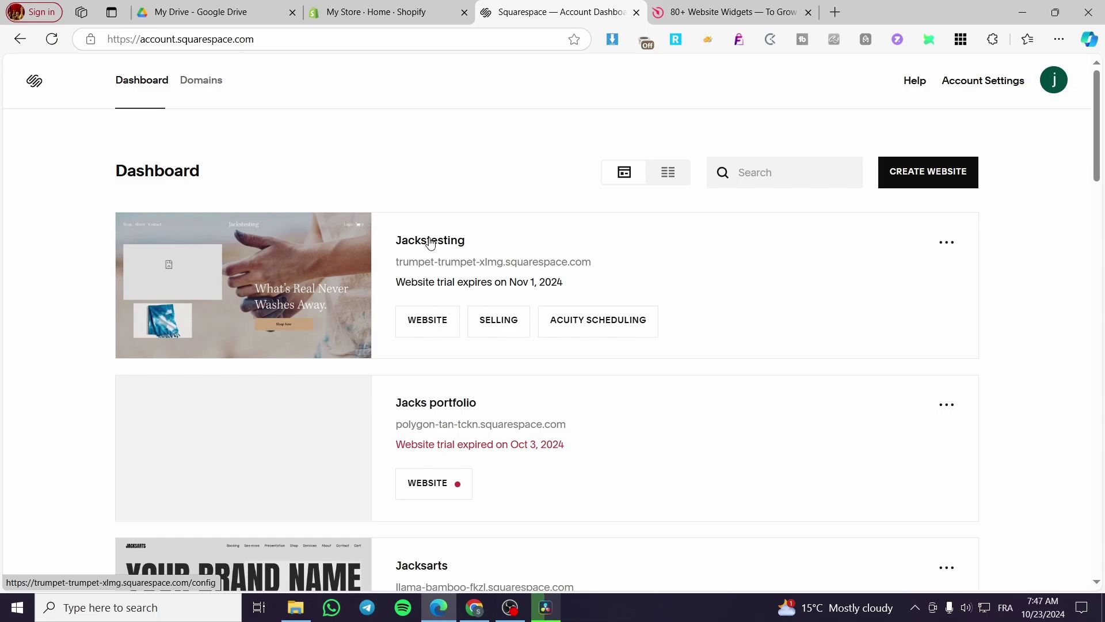
left_click(426, 250)
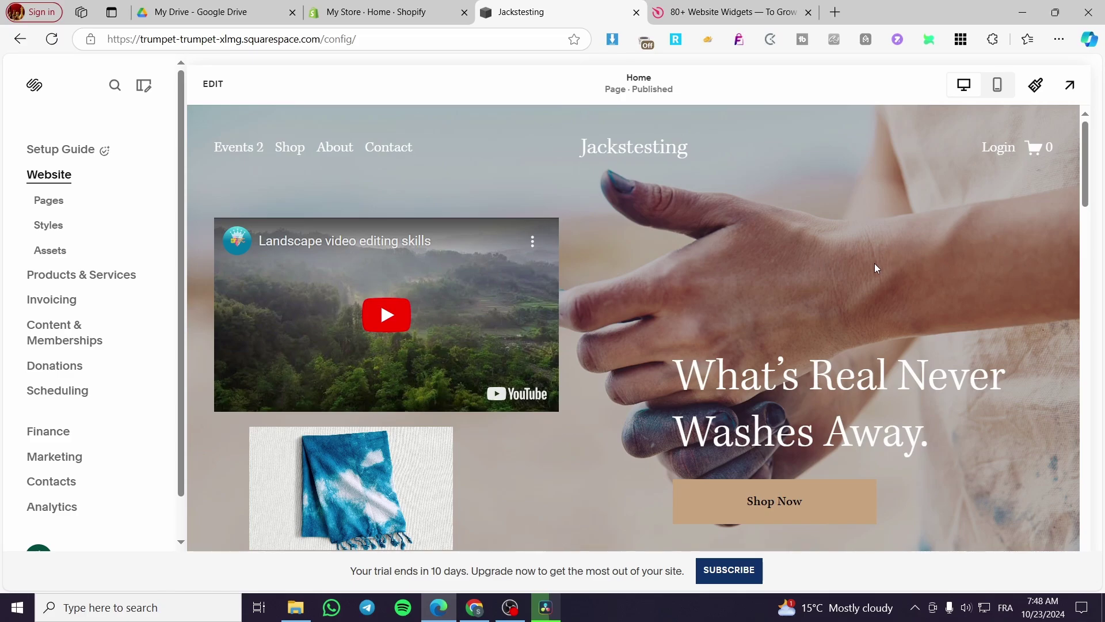
Review the home page's content from the header banner down to the appointment booking section.
scroll(875, 267, "down", 10)
scroll(565, 281, "down", 10)
scroll(752, 297, "up", 15)
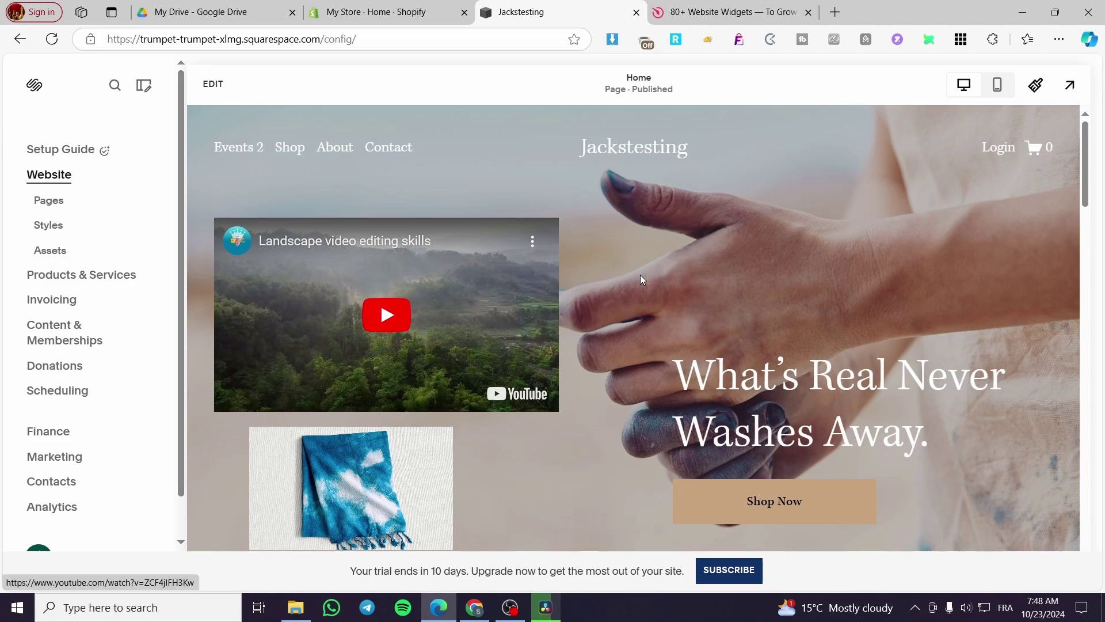
scroll(969, 290, "down", 10)
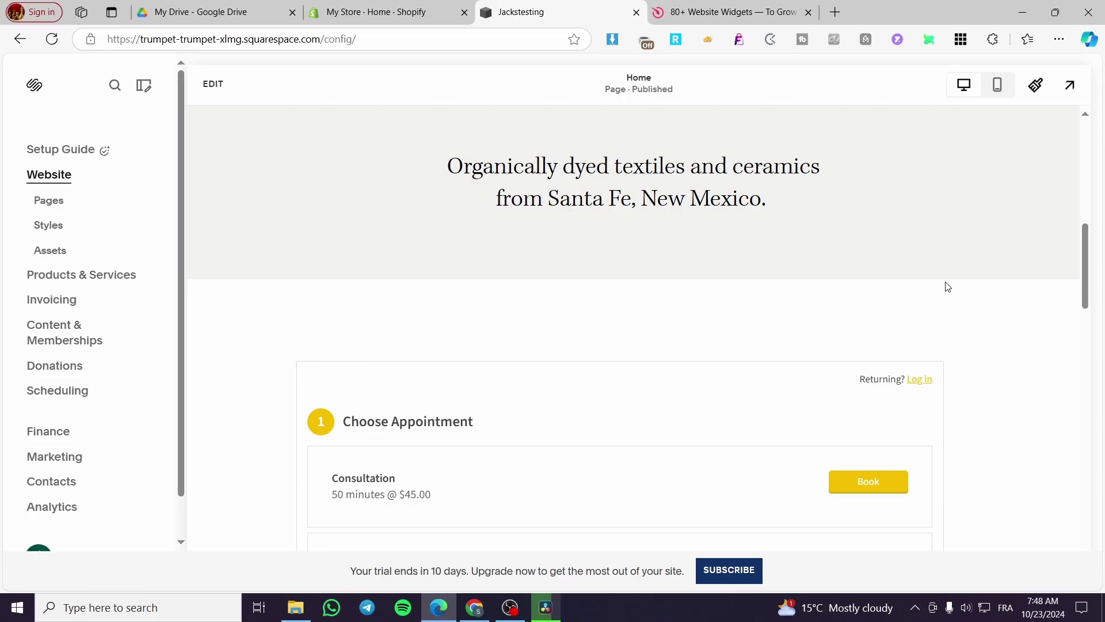
scroll(719, 279, "up", 10)
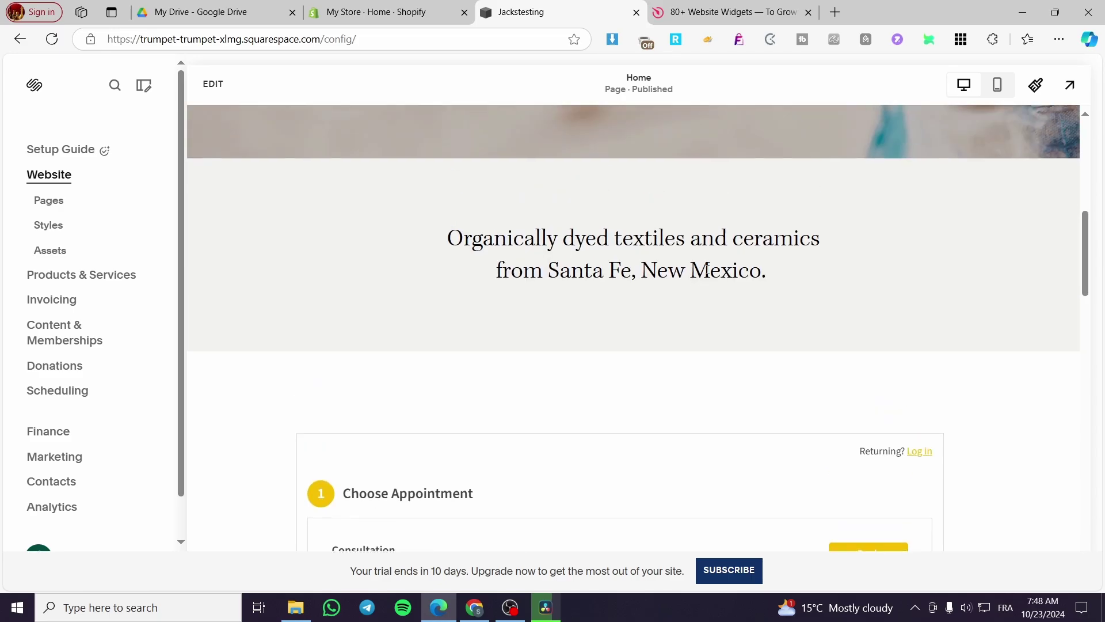
scroll(573, 270, "down", 20)
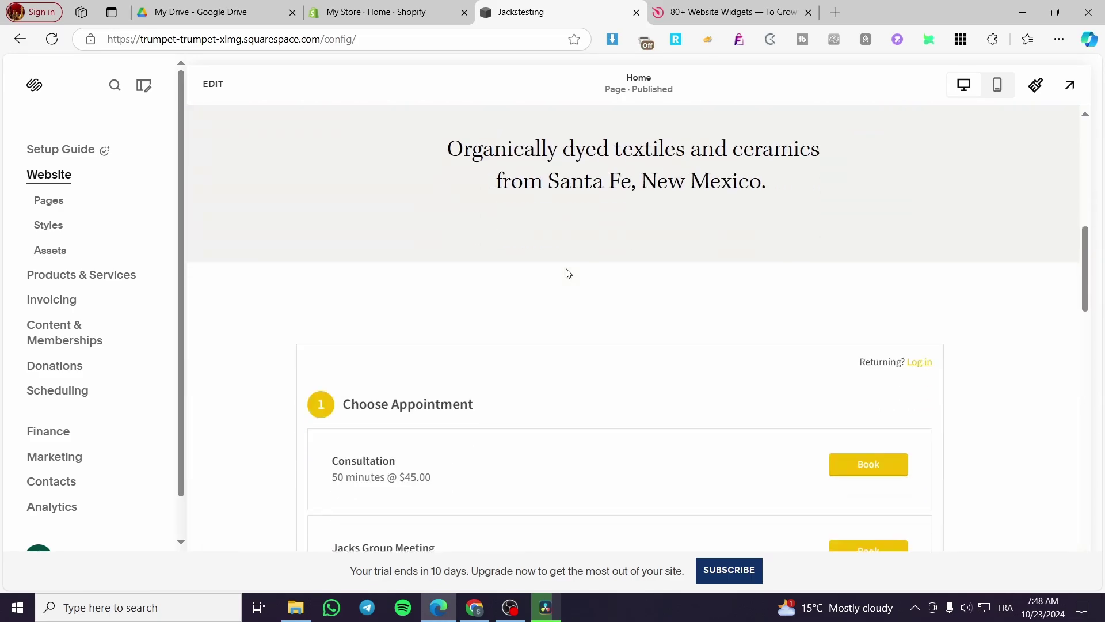
scroll(557, 268, "up", 20)
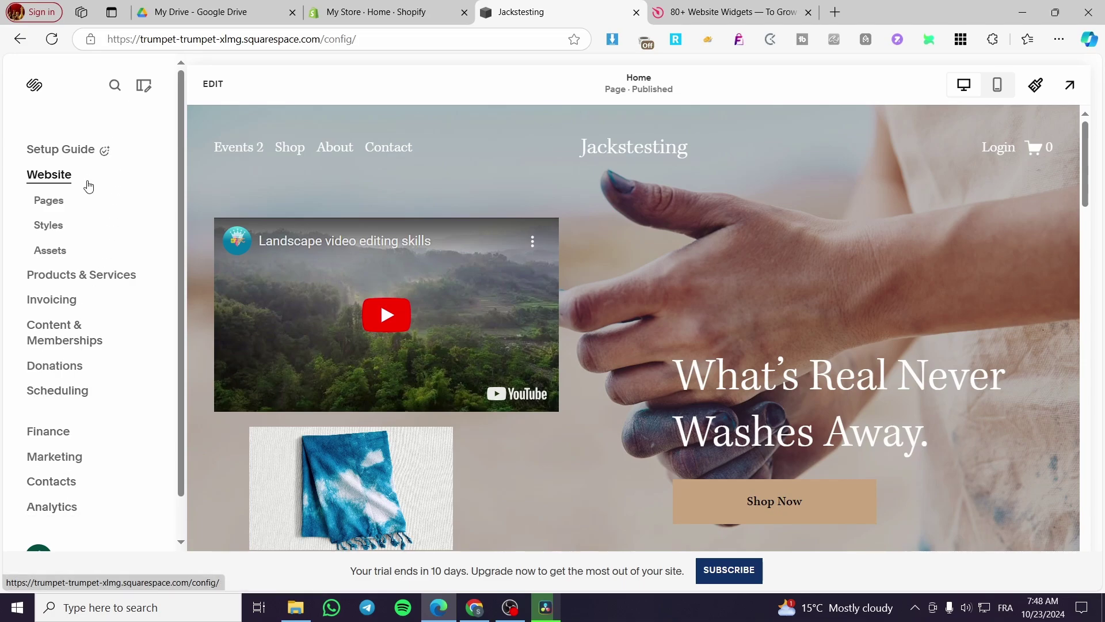
Open the Shop page from the site's pages and put it into edit mode.
left_click(46, 208)
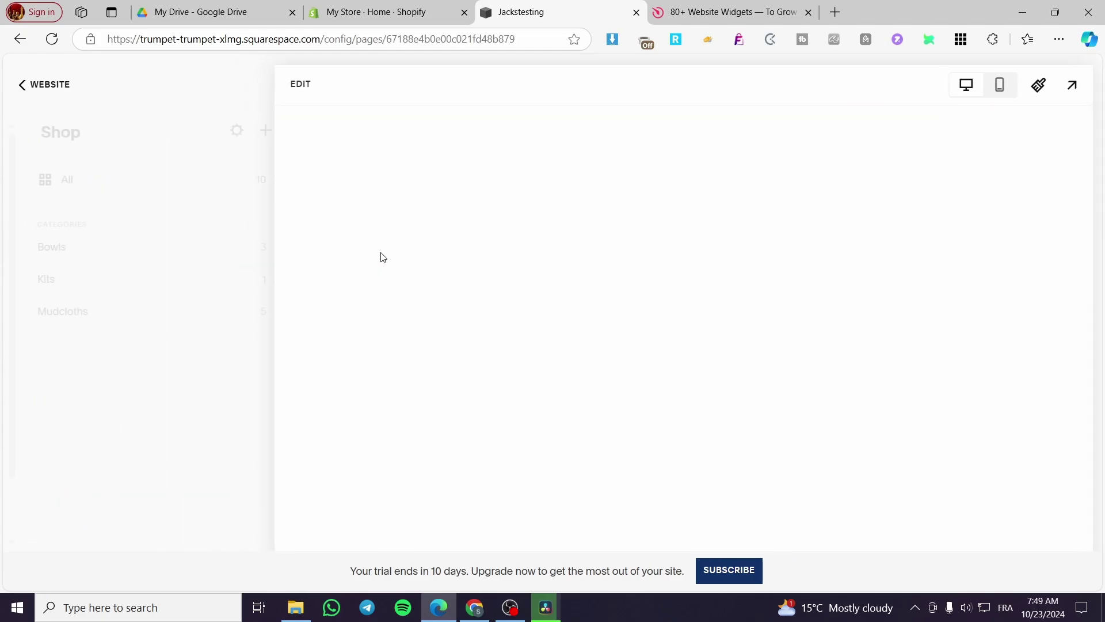
scroll(735, 307, "down", 5)
scroll(737, 310, "down", 10)
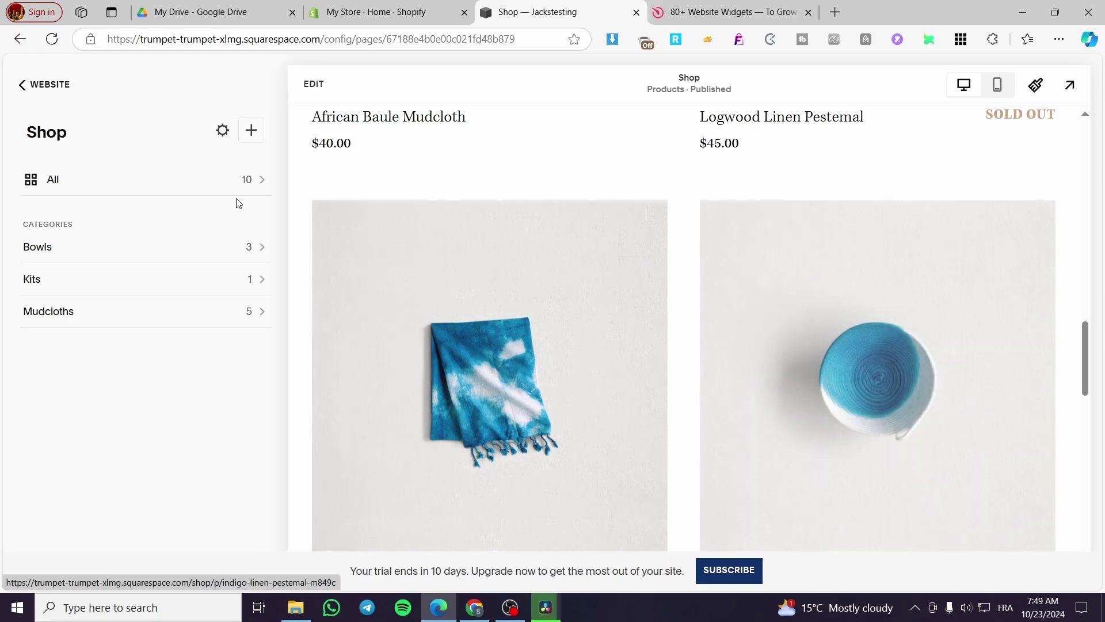
left_click(314, 85)
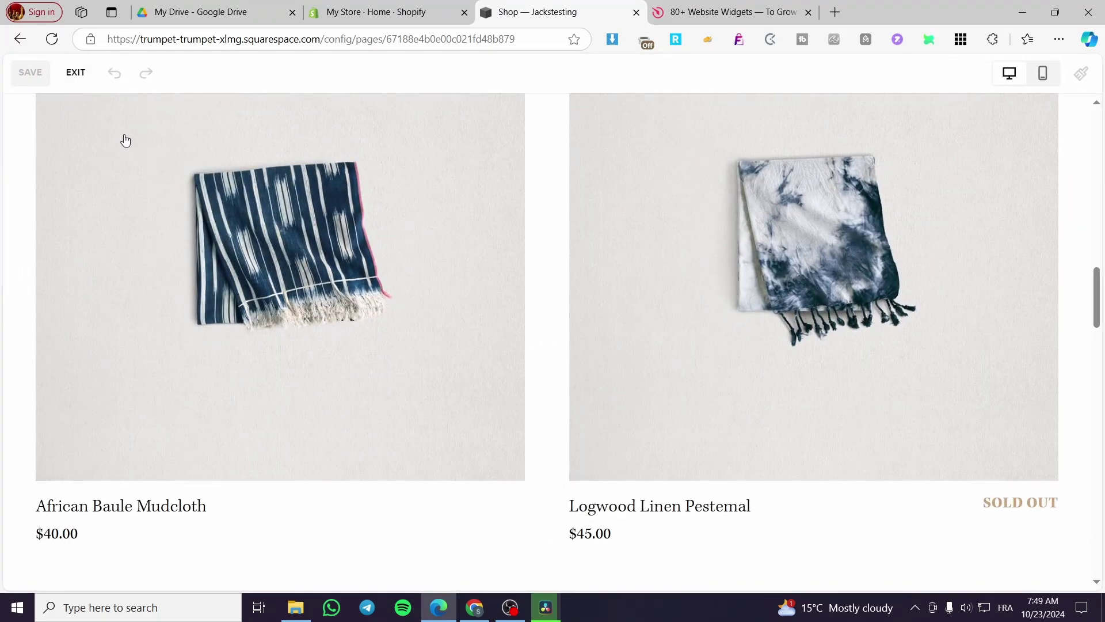
Add a blank section between the Shop page's image banner and its product list.
scroll(594, 265, "up", 1)
scroll(595, 264, "down", 12)
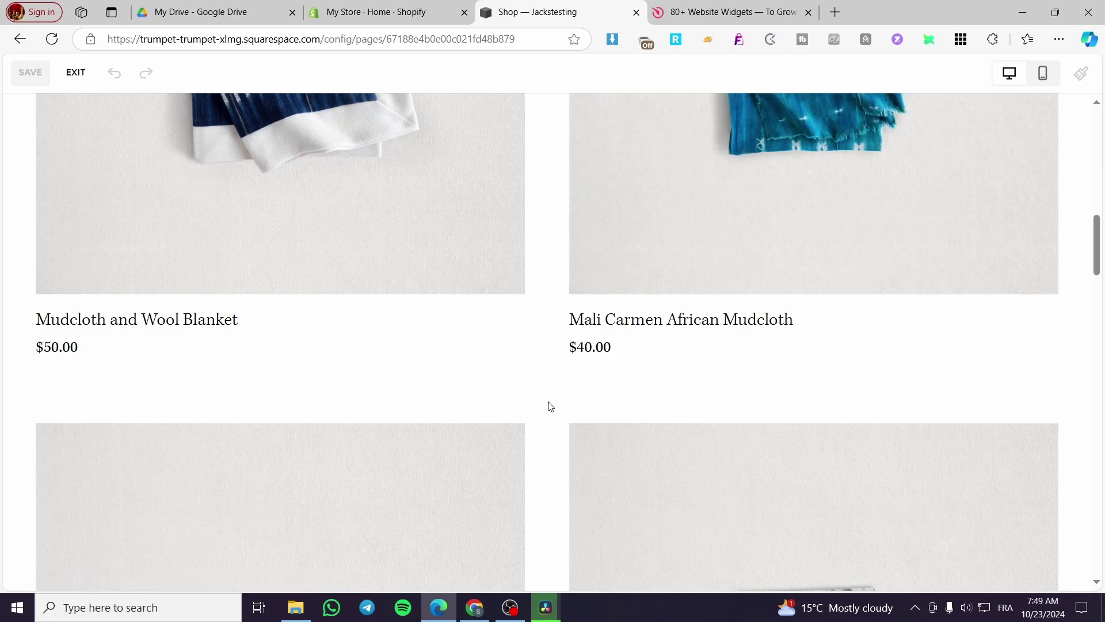
scroll(646, 461, "down", 2)
scroll(543, 389, "up", 7)
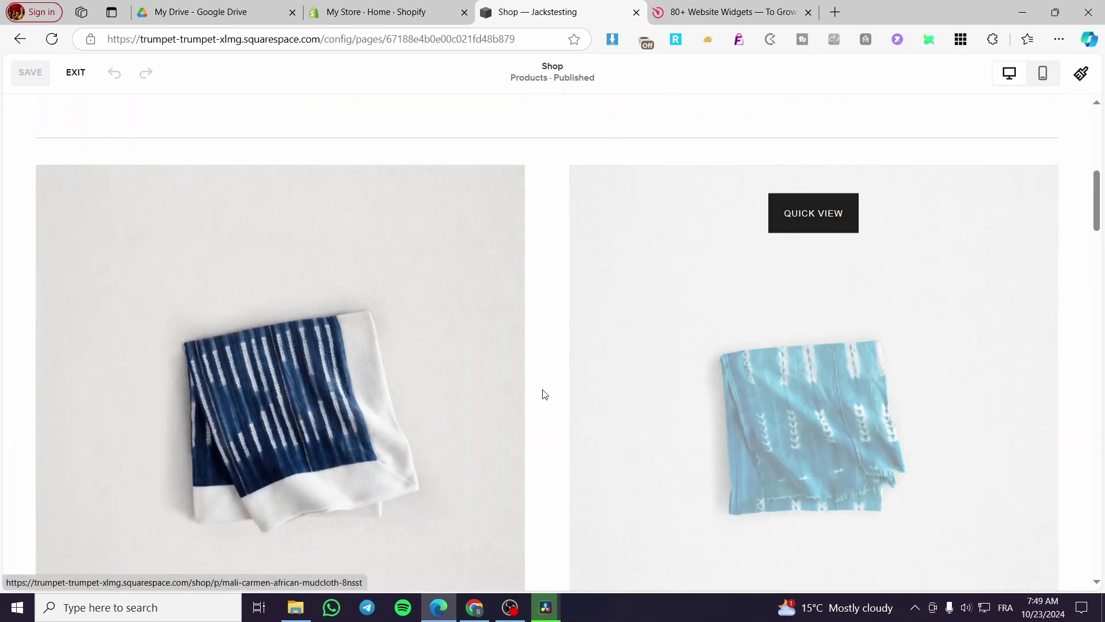
scroll(561, 207, "up", 7)
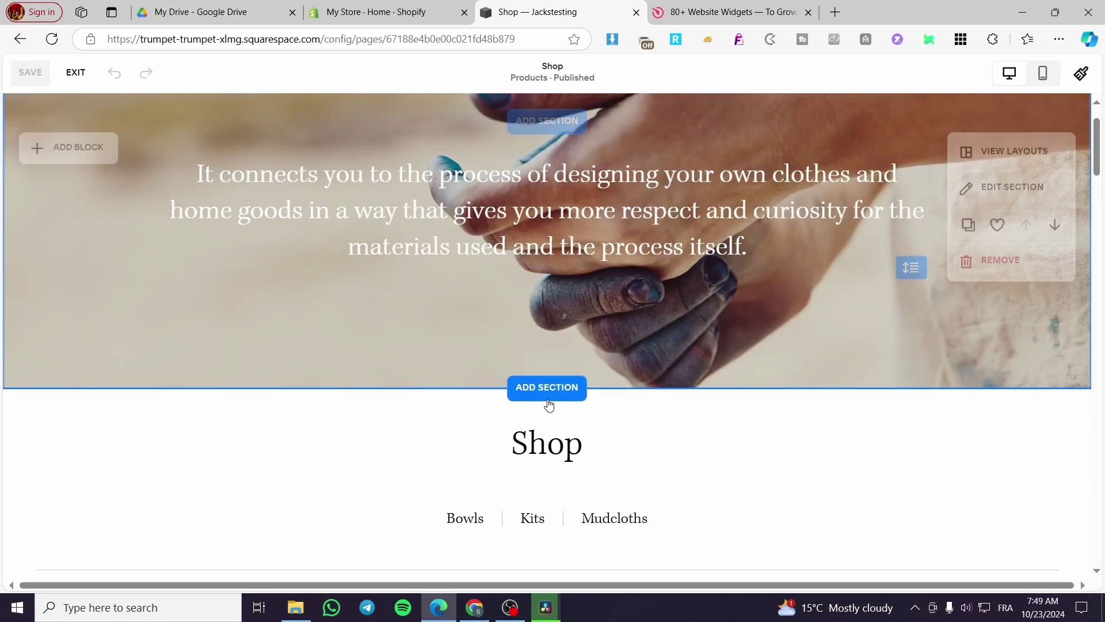
scroll(557, 407, "down", 10)
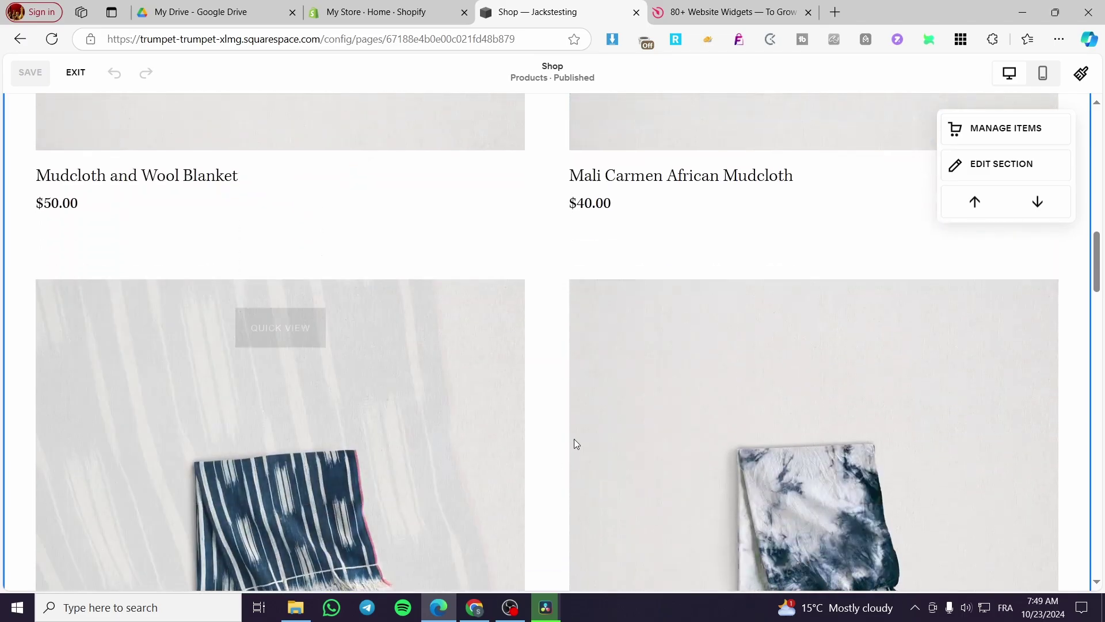
scroll(582, 305, "up", 10)
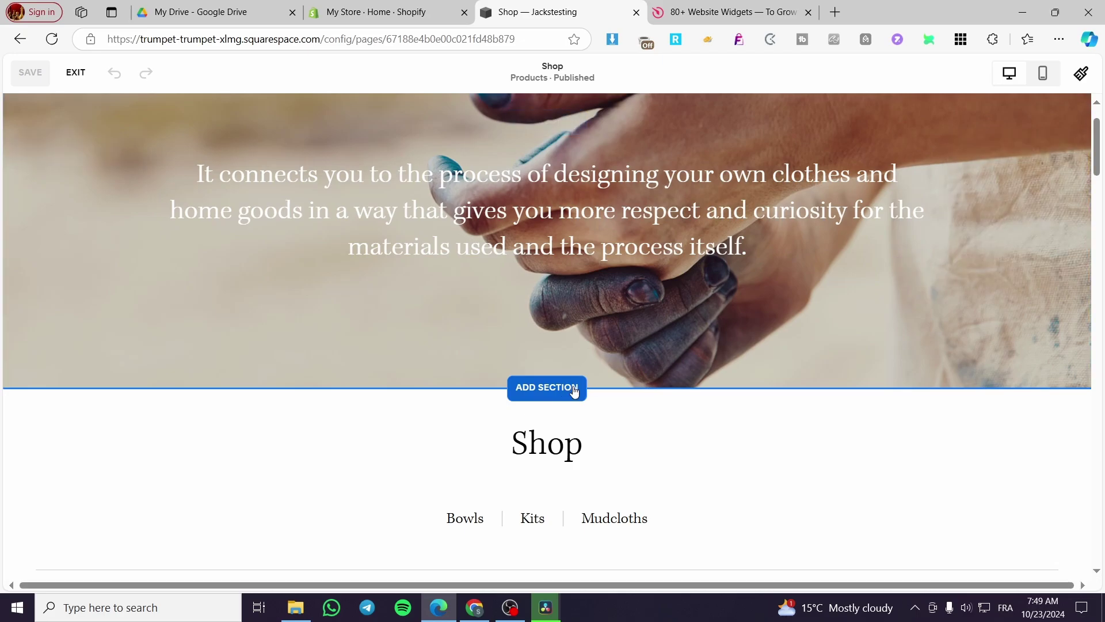
left_click(552, 387)
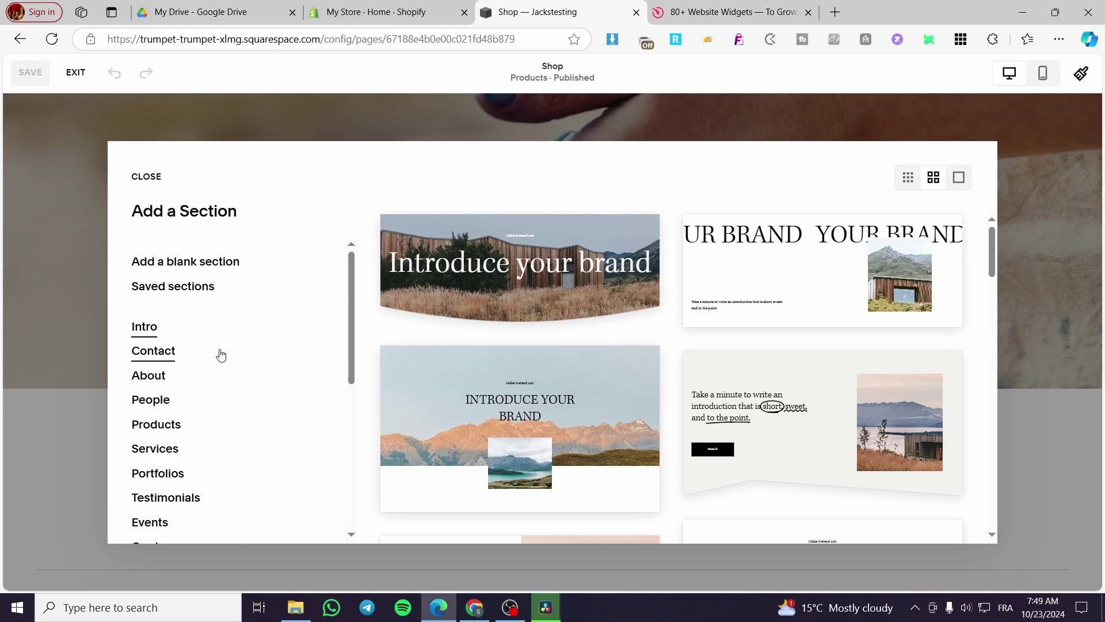
scroll(221, 352, "down", 3)
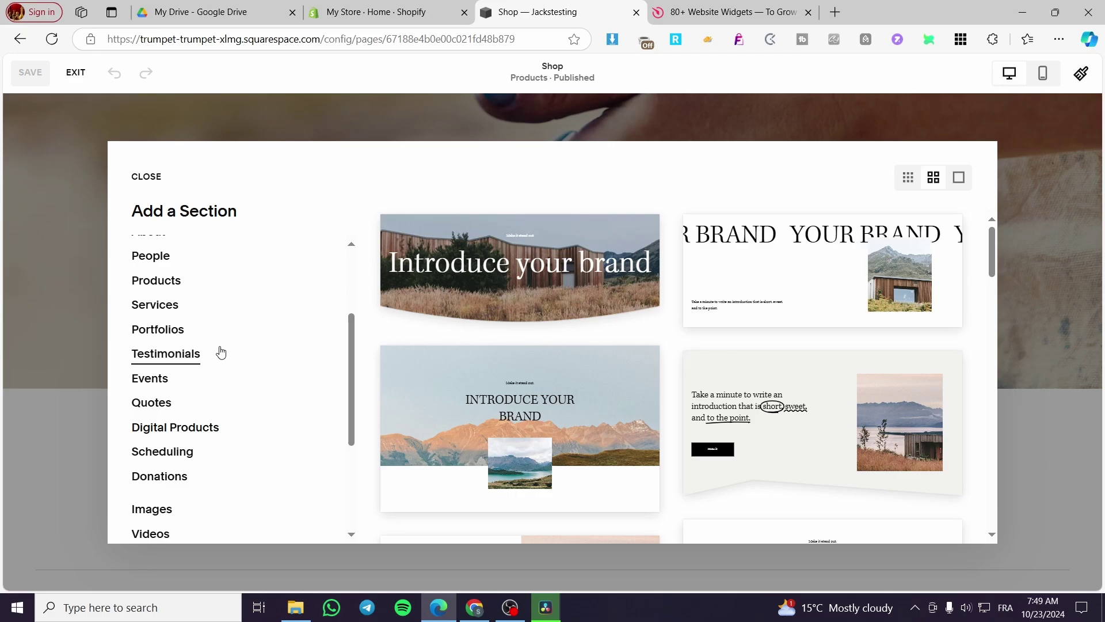
scroll(242, 321, "up", 3)
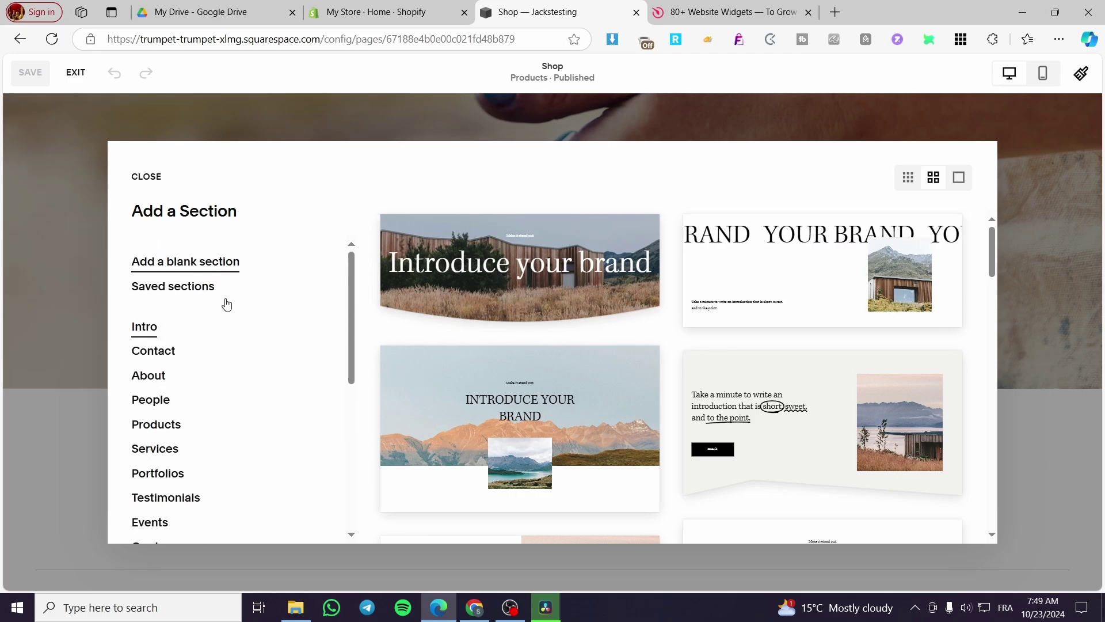
left_click(186, 262)
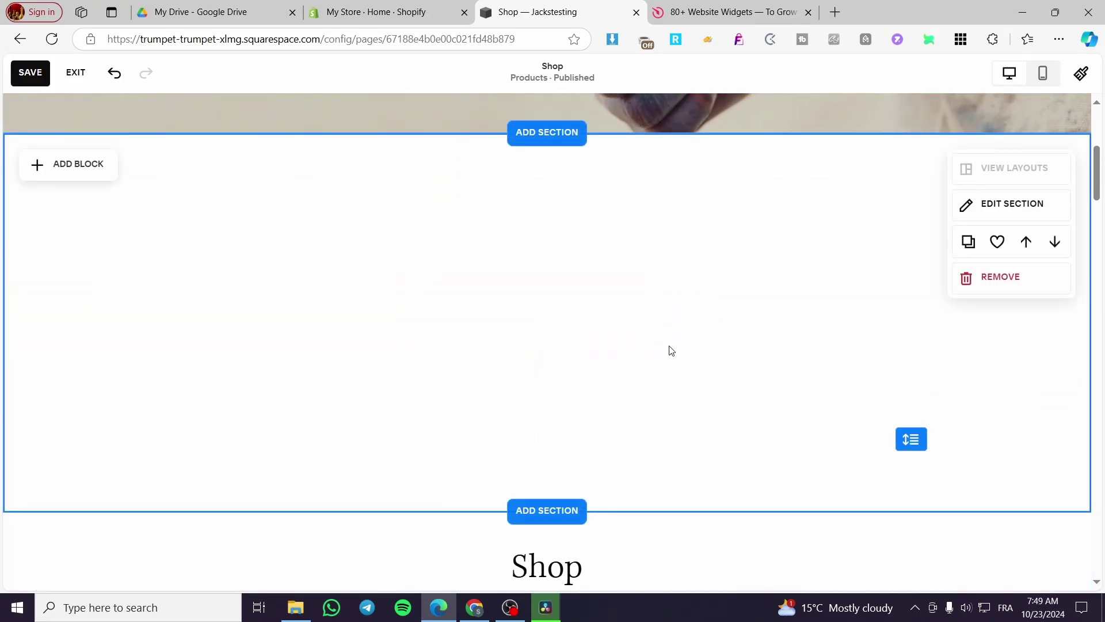
Start adding another section above the blank one, checking the Intro and Portfolios layouts before displaying the Images category.
left_click(563, 139)
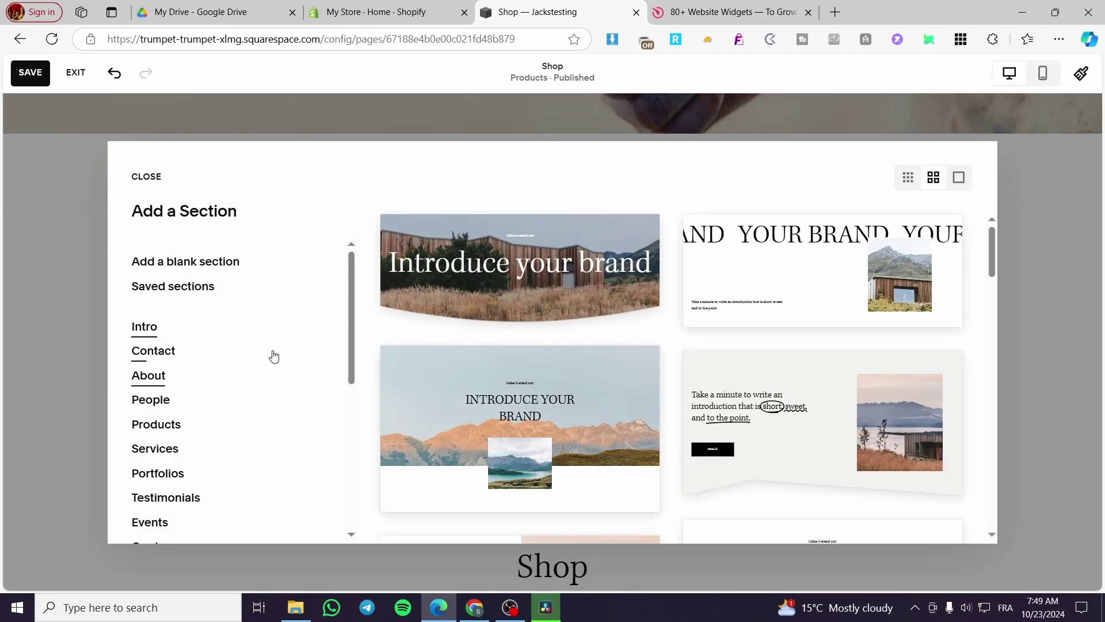
scroll(836, 348, "down", 5)
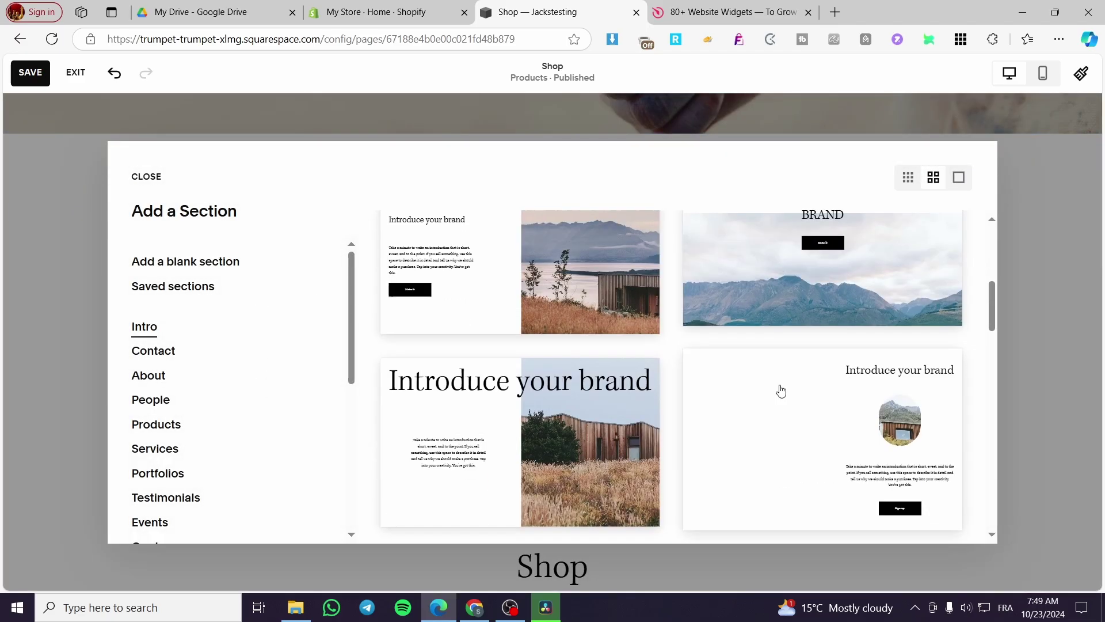
scroll(325, 335, "down", 2)
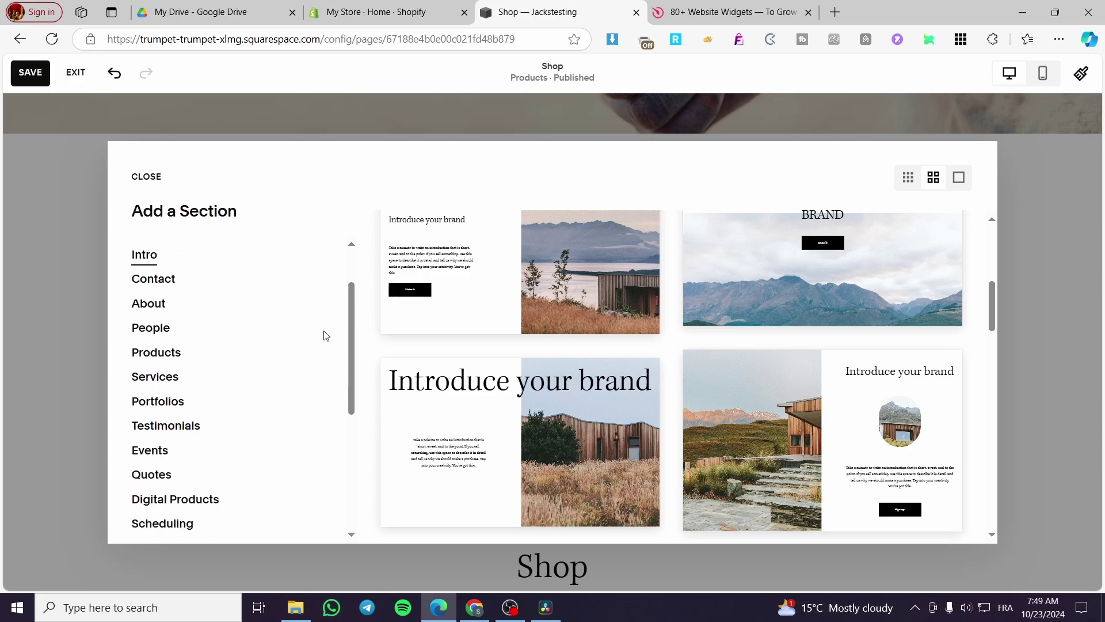
left_click(173, 401)
scroll(174, 400, "down", 2)
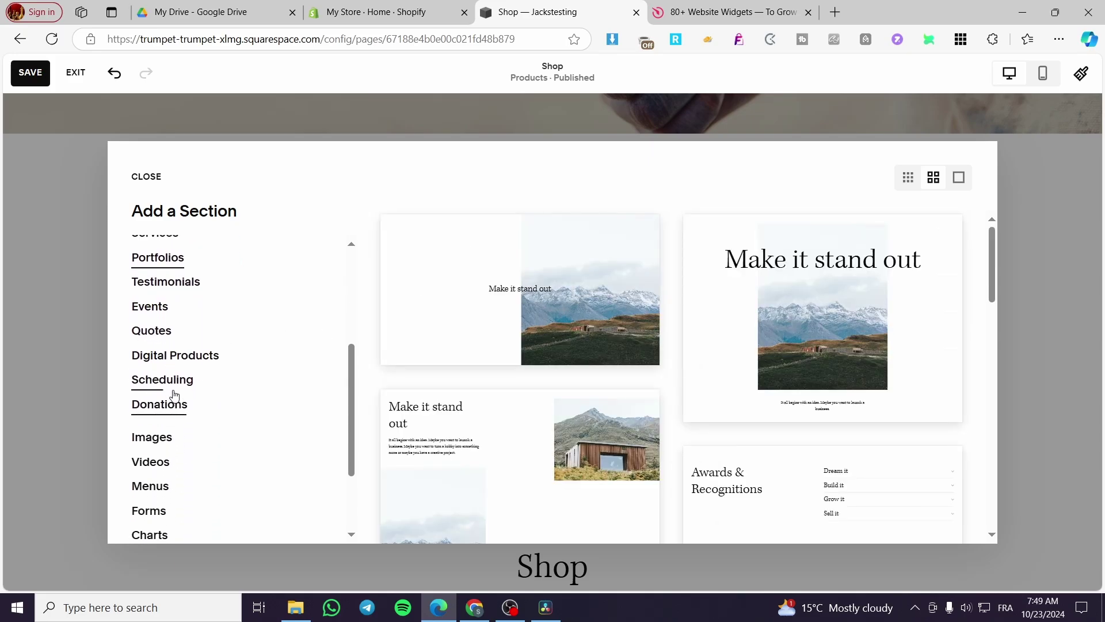
scroll(174, 397, "down", 2)
left_click(169, 370)
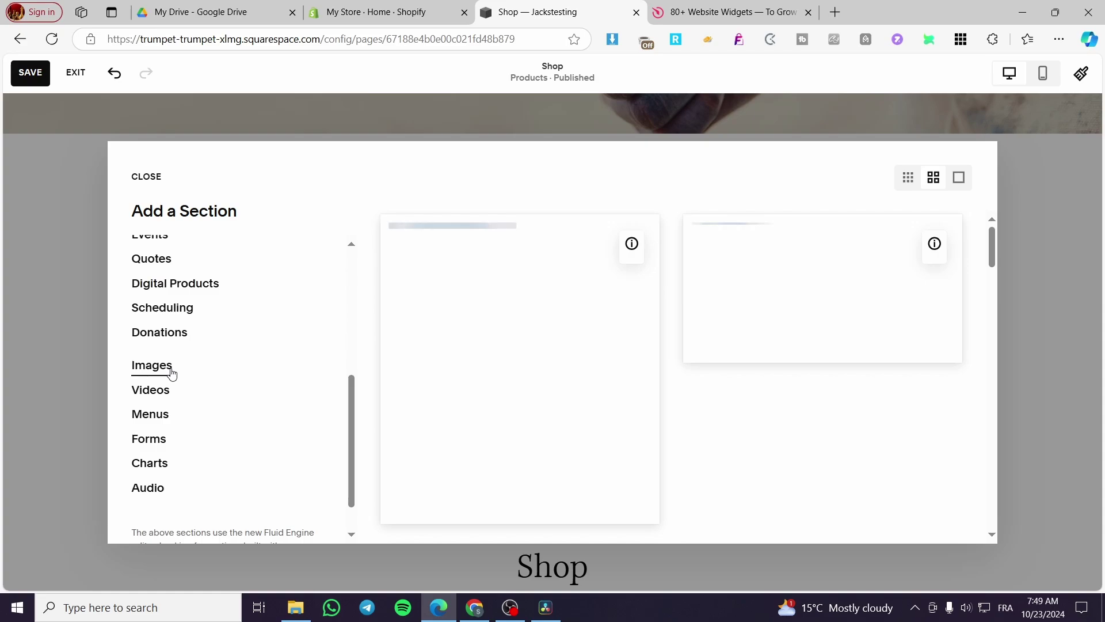
Add the full-width mountain slideshow section from the Images layouts below the Shop page's banner.
scroll(826, 381, "down", 1)
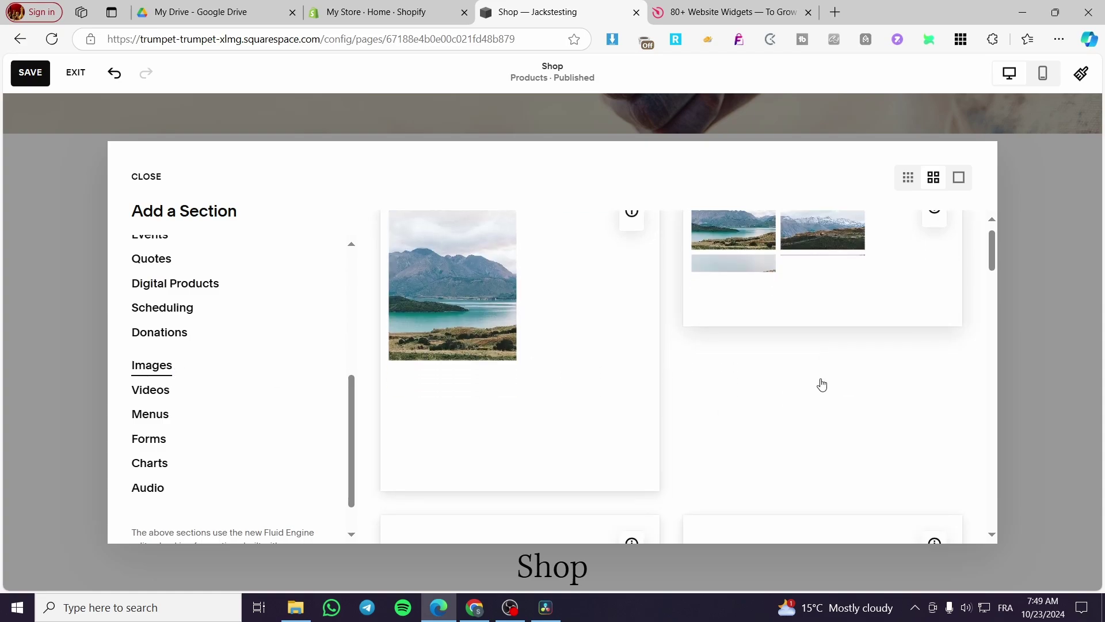
scroll(822, 384, "down", 3)
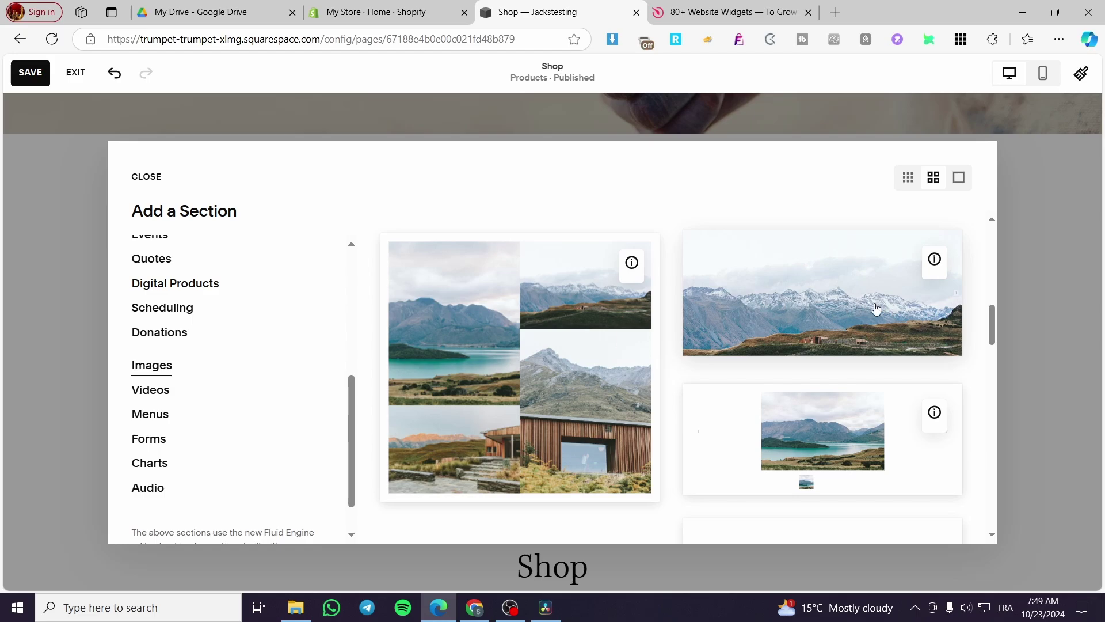
scroll(817, 293, "down", 1)
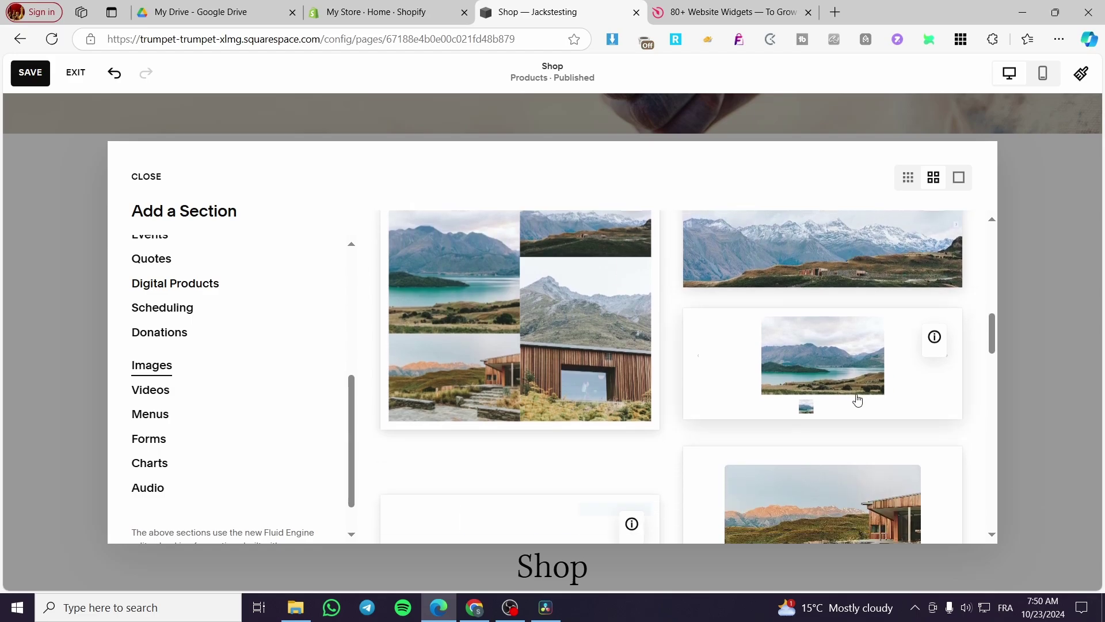
scroll(856, 399, "down", 2)
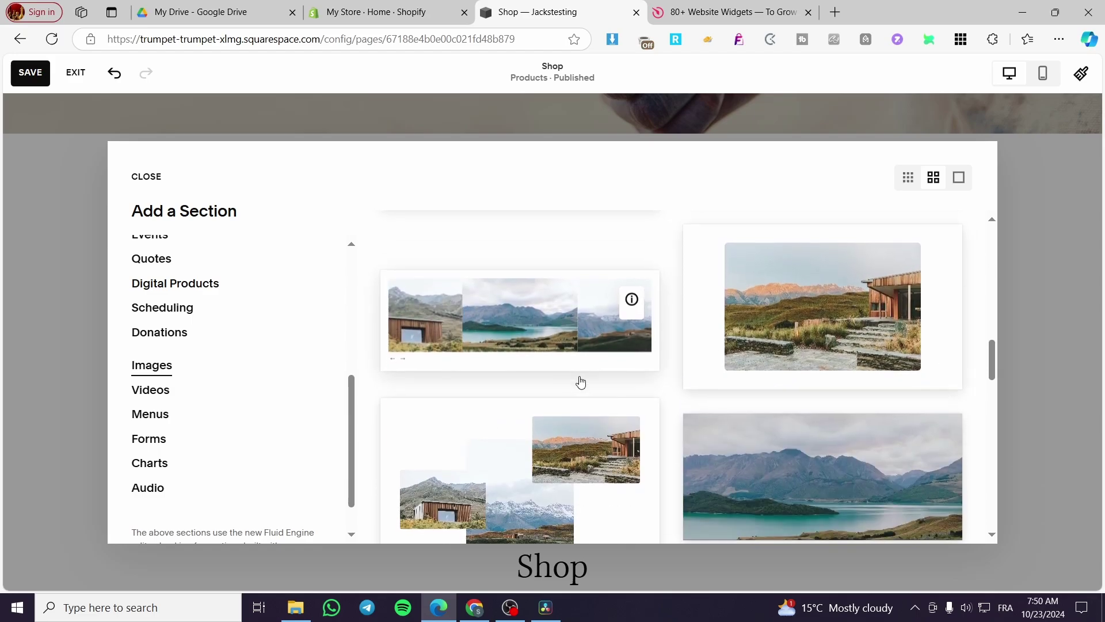
scroll(581, 381, "down", 3)
scroll(580, 381, "down", 3)
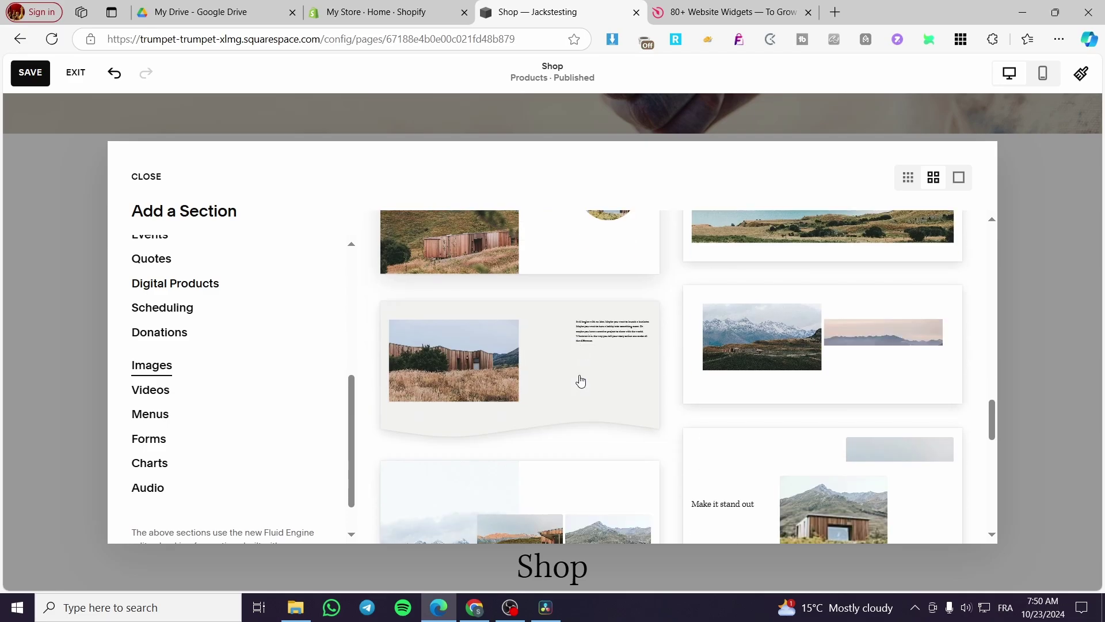
scroll(580, 381, "down", 1)
scroll(580, 381, "down", 4)
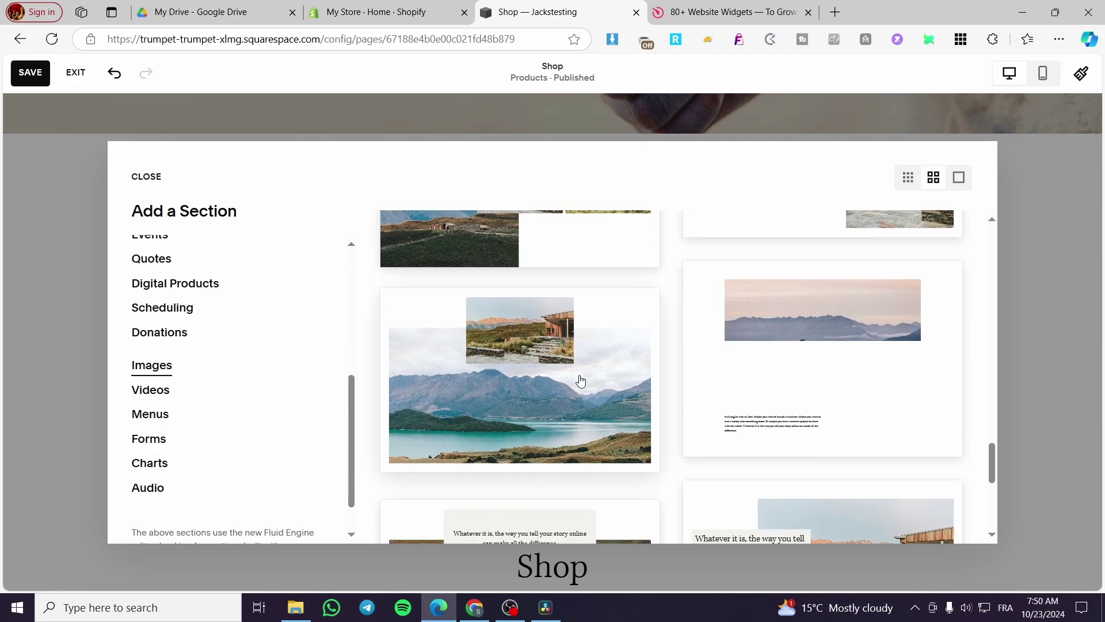
scroll(581, 381, "down", 5)
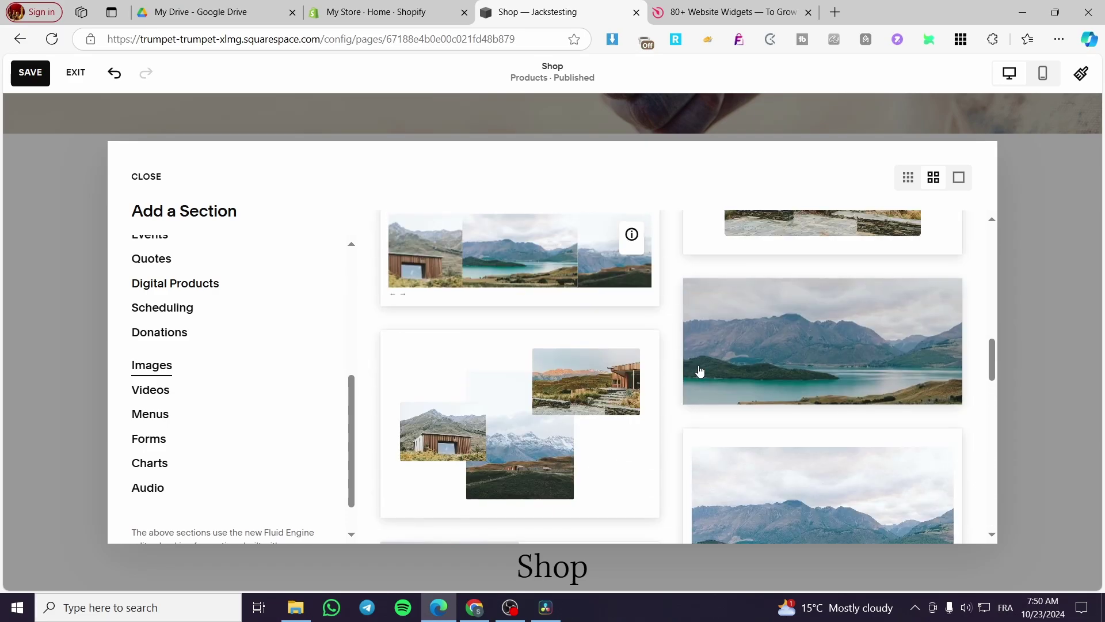
scroll(859, 384, "down", 5)
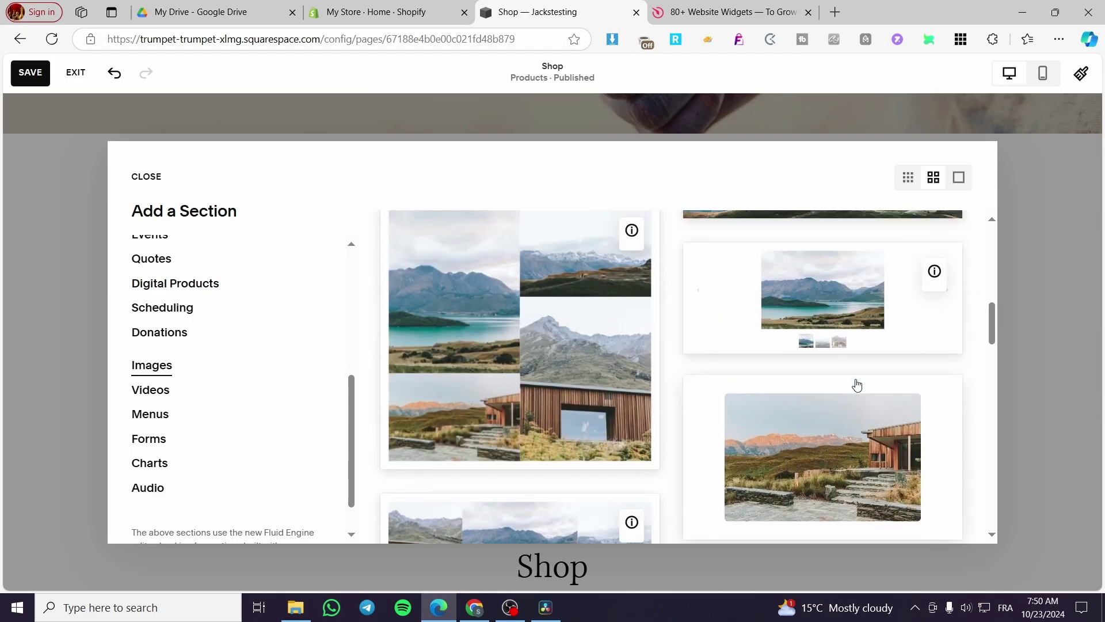
mouse_move(938, 331)
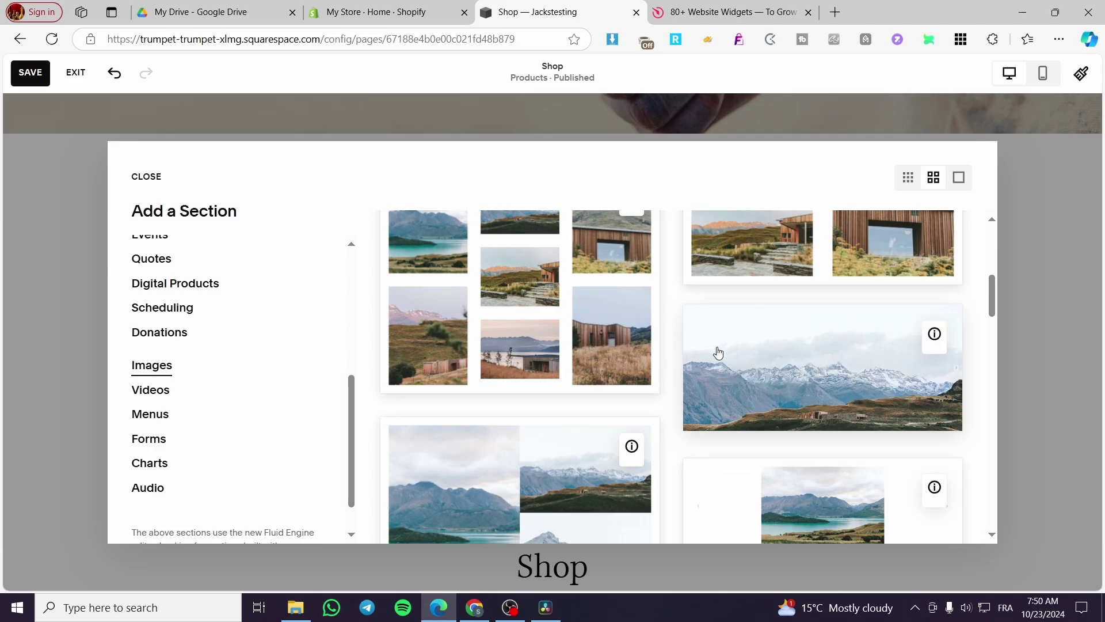
left_click(808, 390)
Preview the new slideshow section by moving forward and back through its images.
scroll(730, 495, "down", 3)
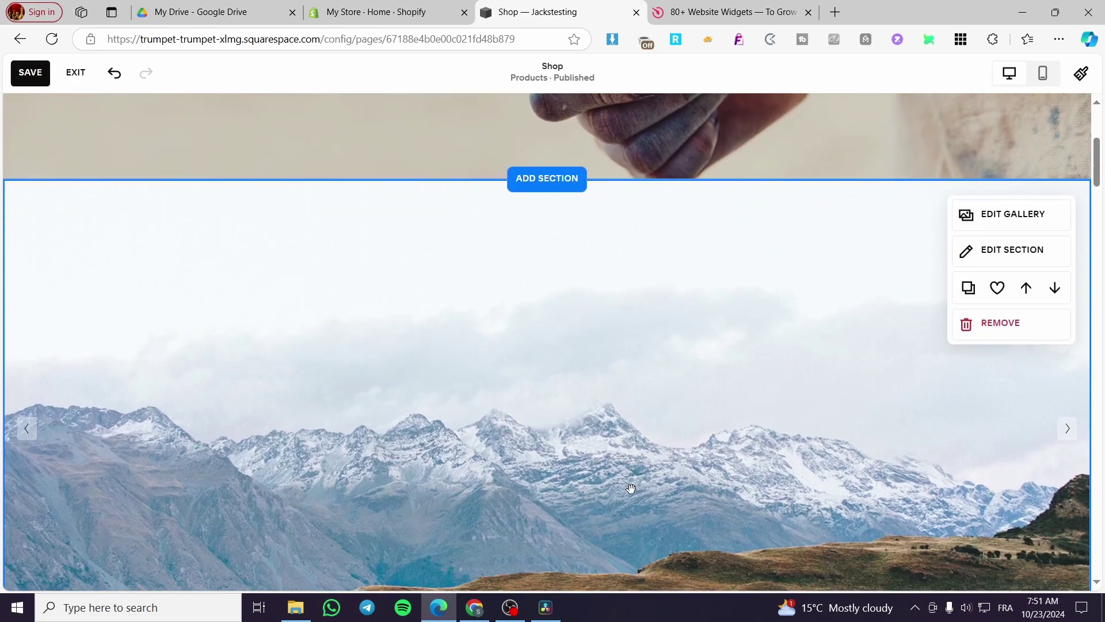
scroll(614, 429, "down", 2)
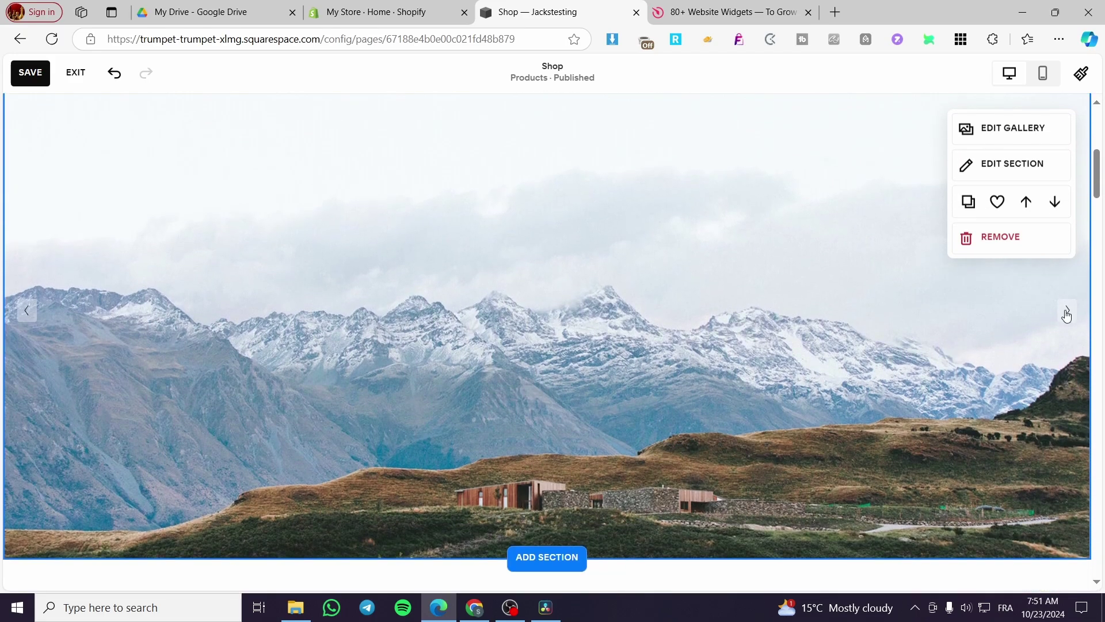
left_click(1068, 314)
left_click(1068, 314)
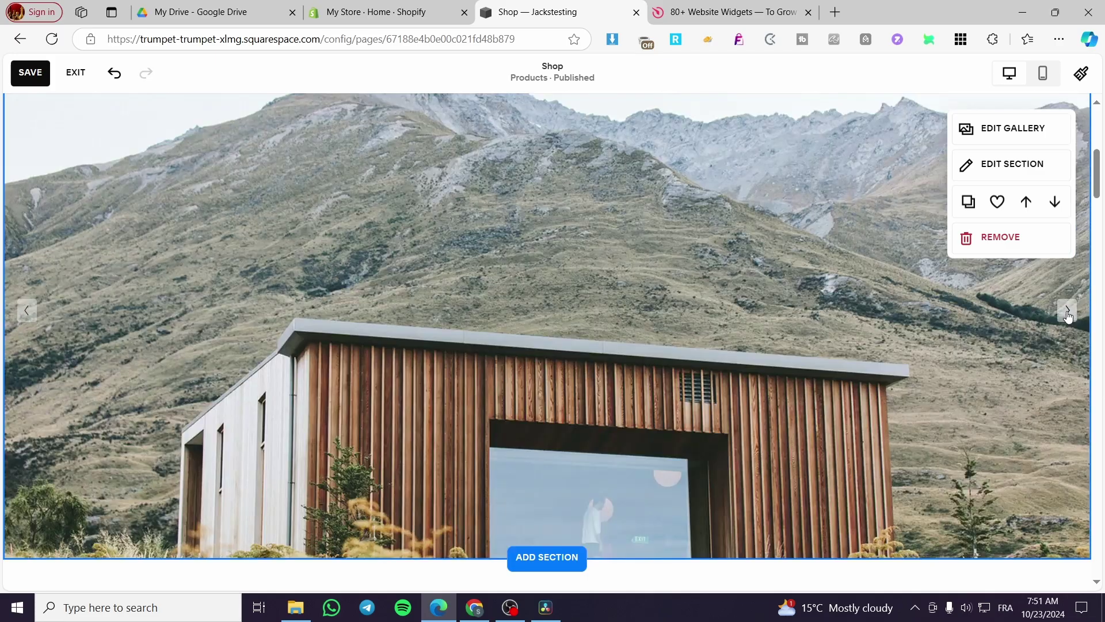
left_click(1067, 314)
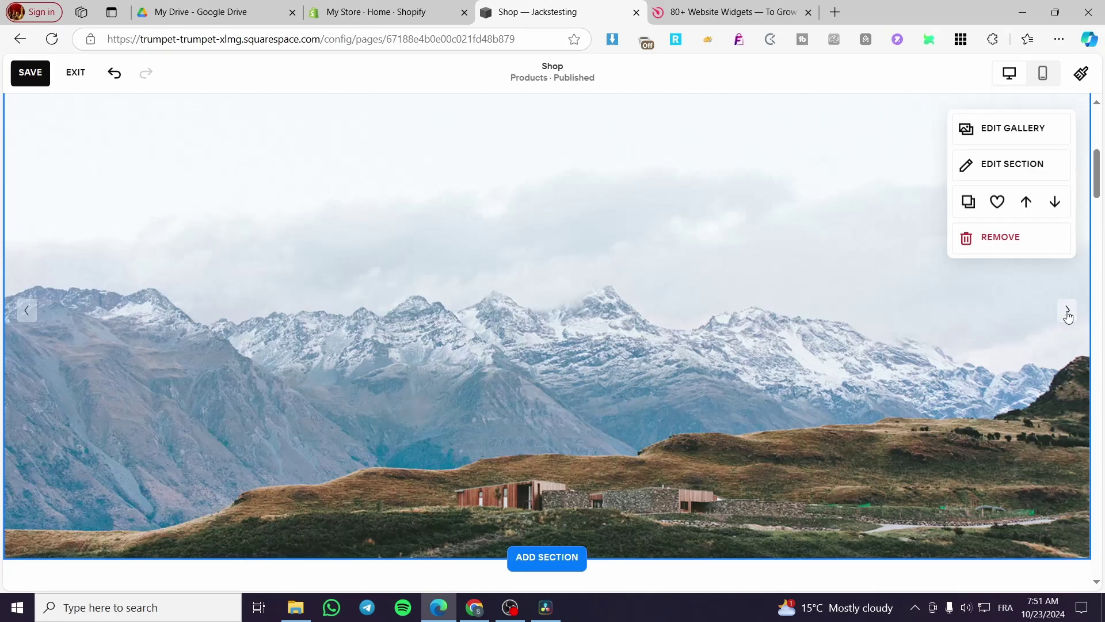
left_click(28, 311)
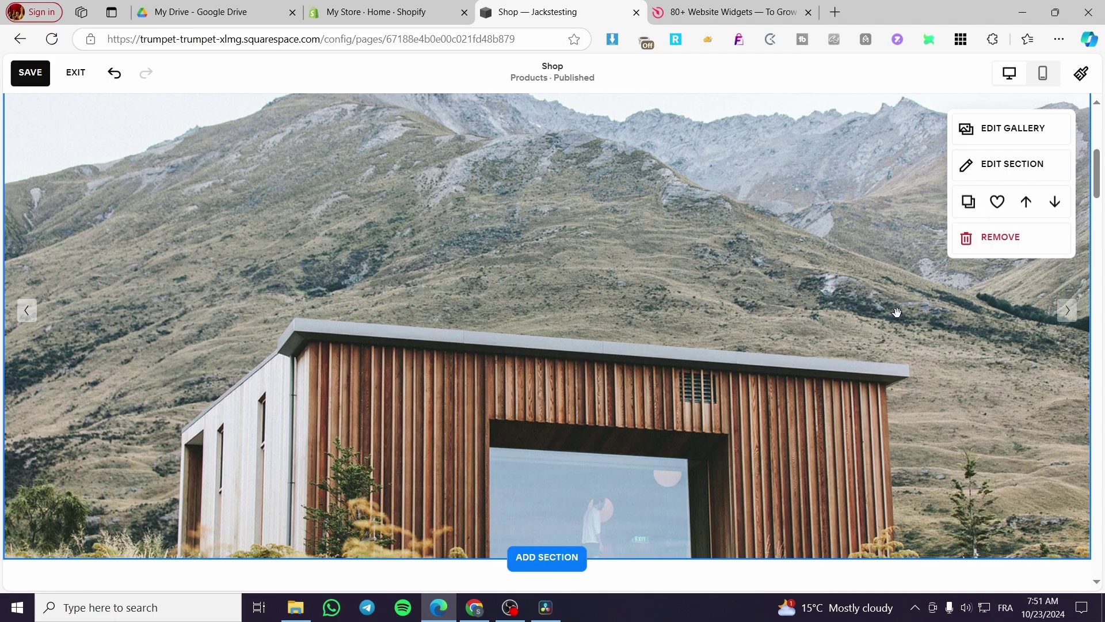
Upload the space black iPhone 14 Pro image from Downloads to the slideshow's gallery and close the gallery editor.
scroll(669, 323, "up", 1)
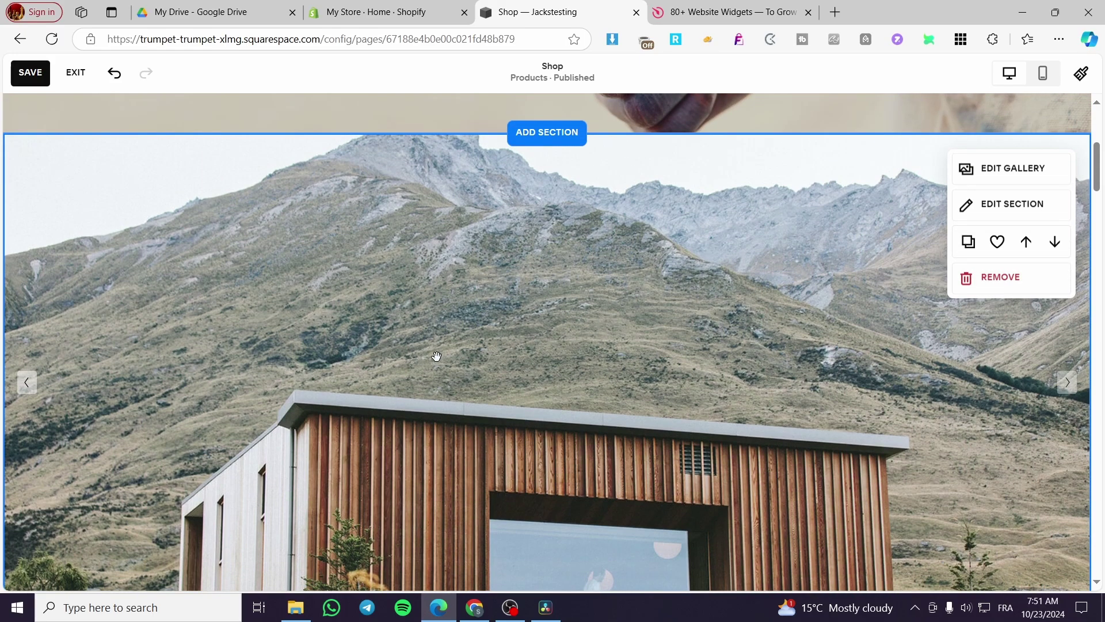
left_click(1022, 176)
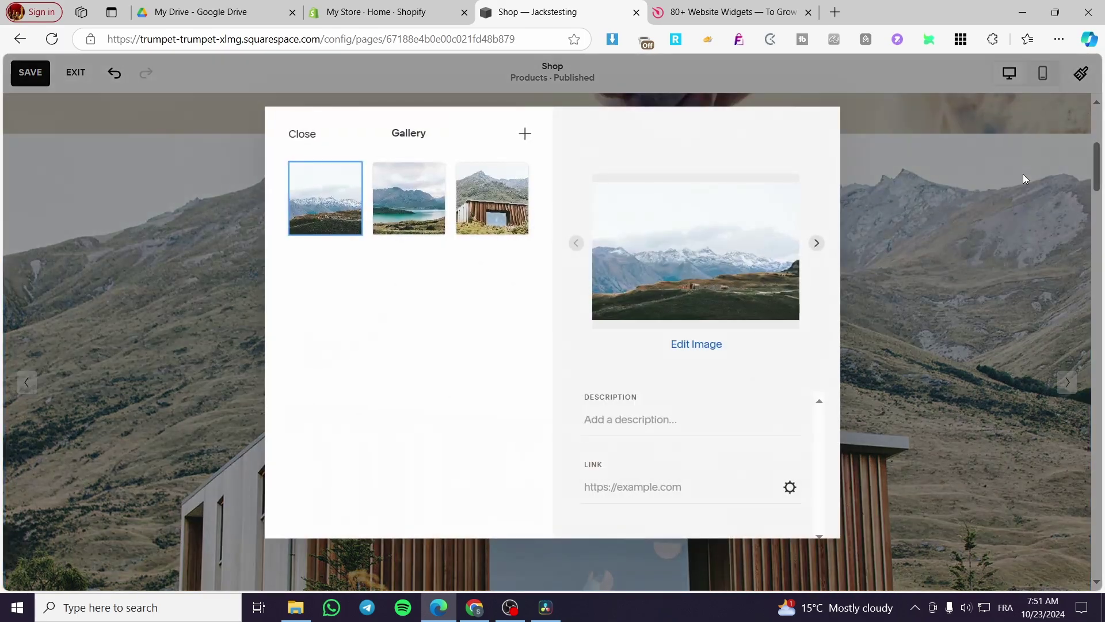
left_click(523, 141)
left_click(518, 197)
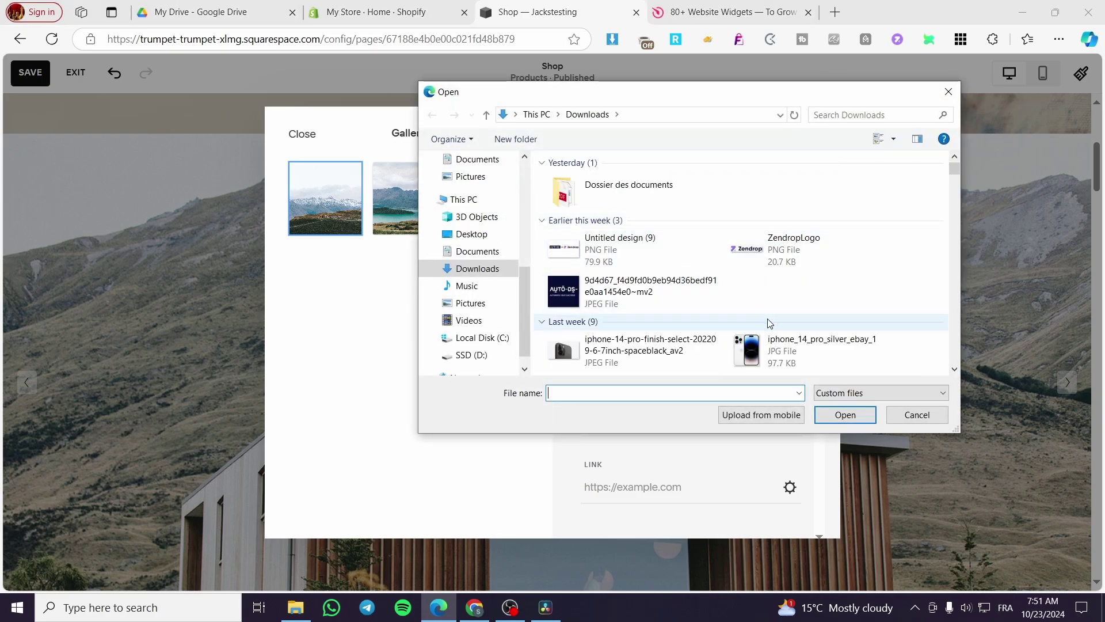
double_click(616, 353)
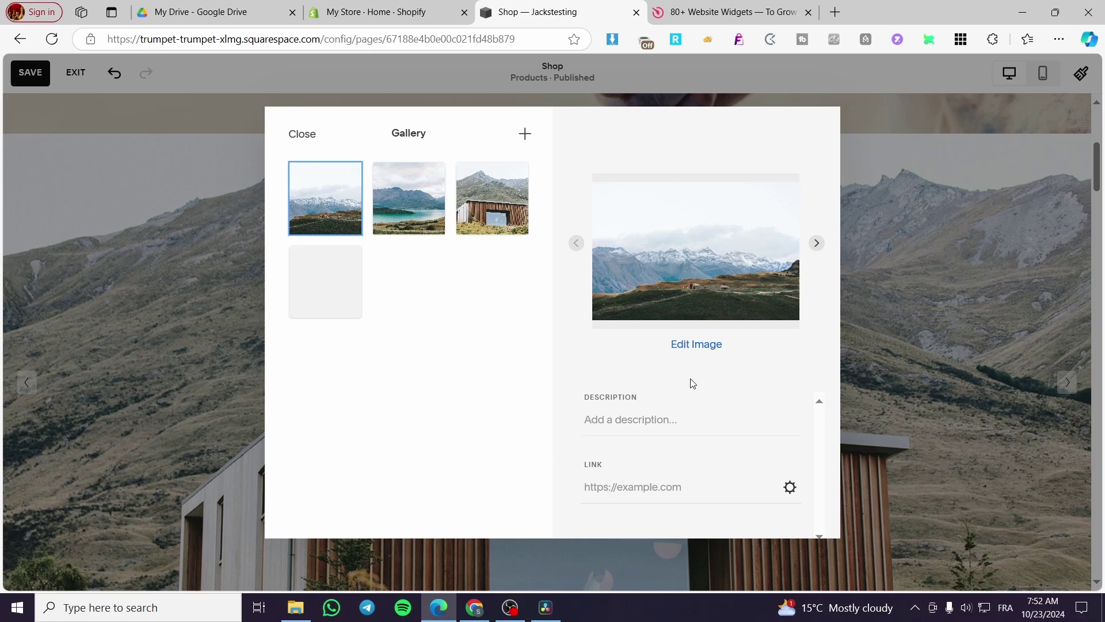
left_click(897, 339)
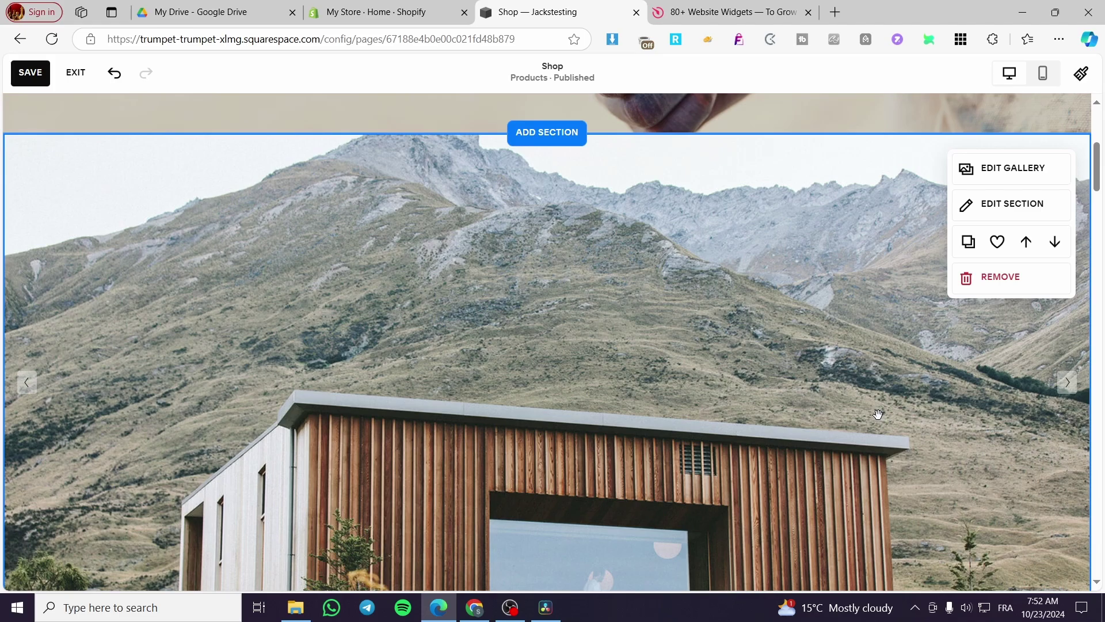
Advance through the slideshow's slides to check the updated gallery images.
left_click(1068, 387)
left_click(1068, 387)
left_click(1067, 382)
left_click(1067, 382)
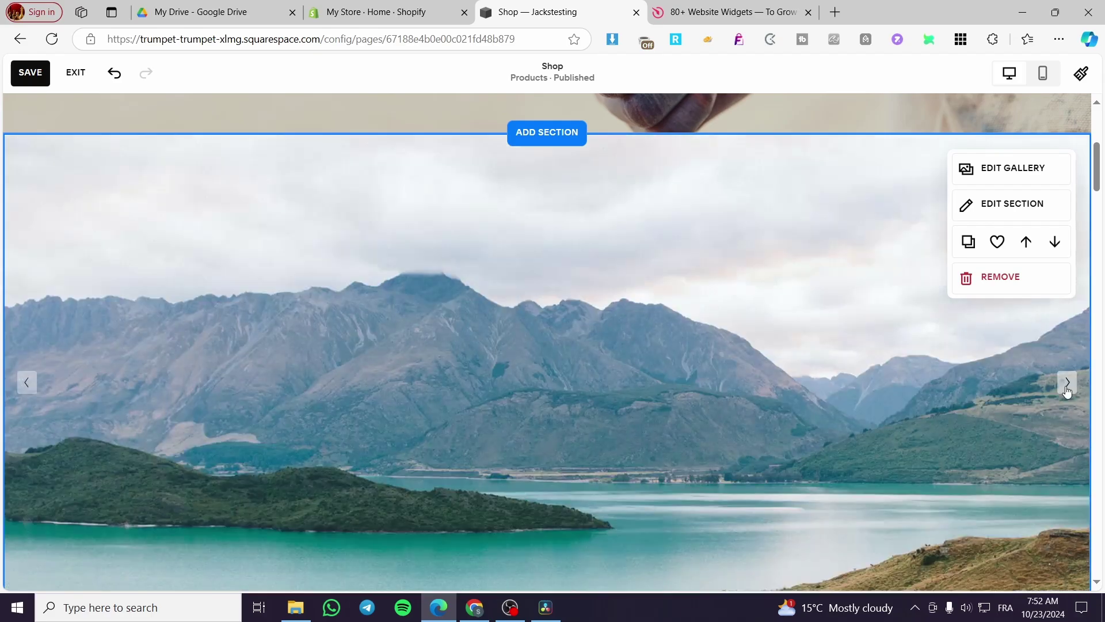
left_click(1067, 382)
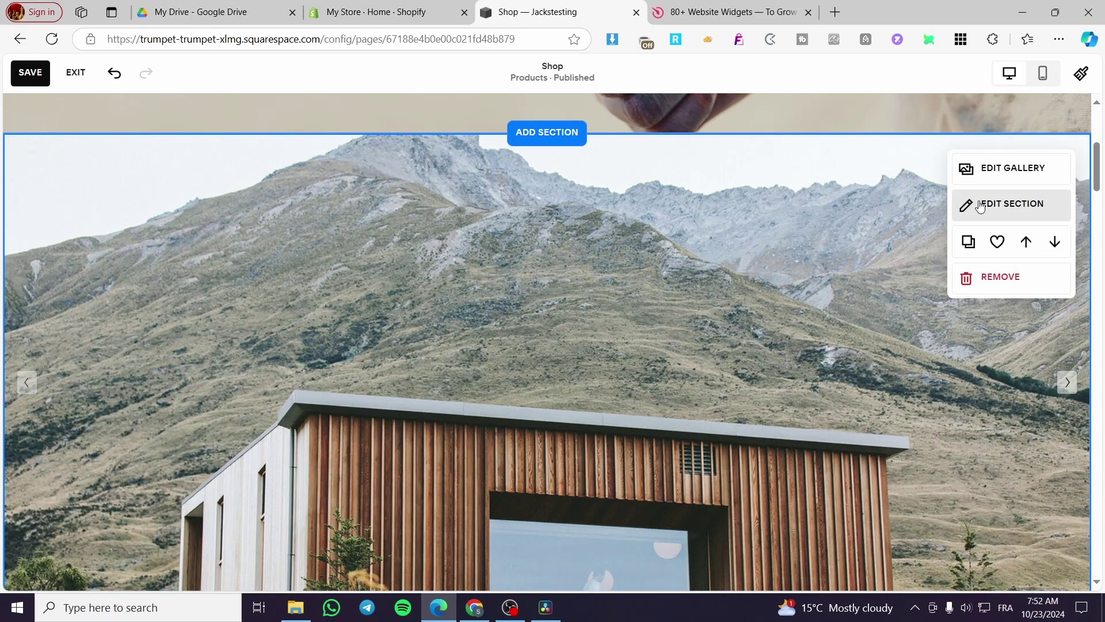
Open the slideshow section's settings, look over the gallery types, and set the type to Slideshow: Simple.
left_click(1015, 209)
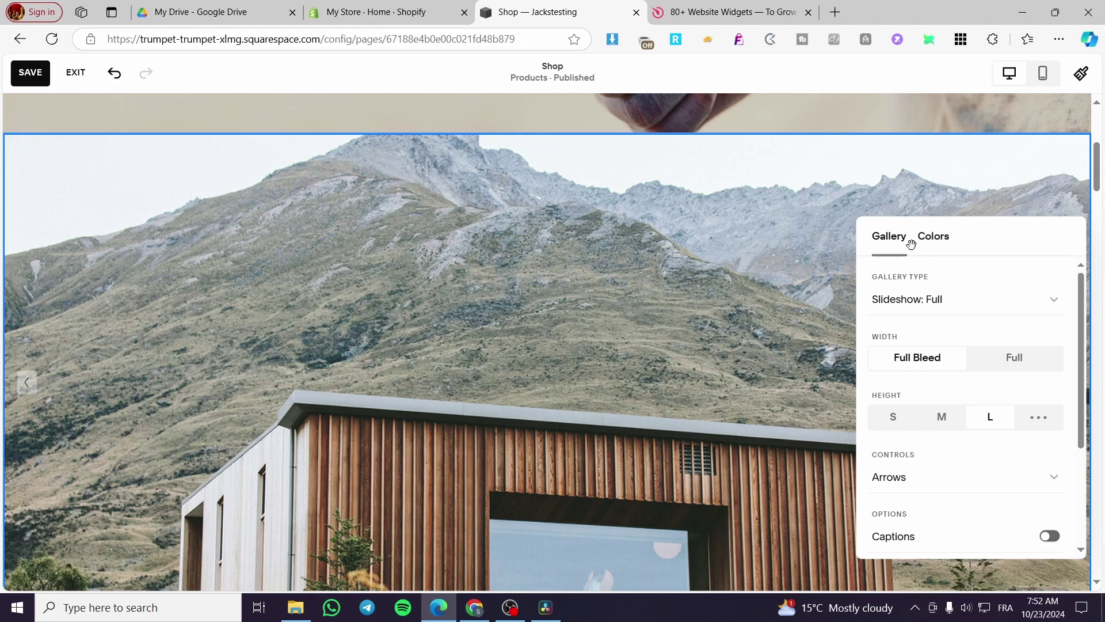
left_click(967, 302)
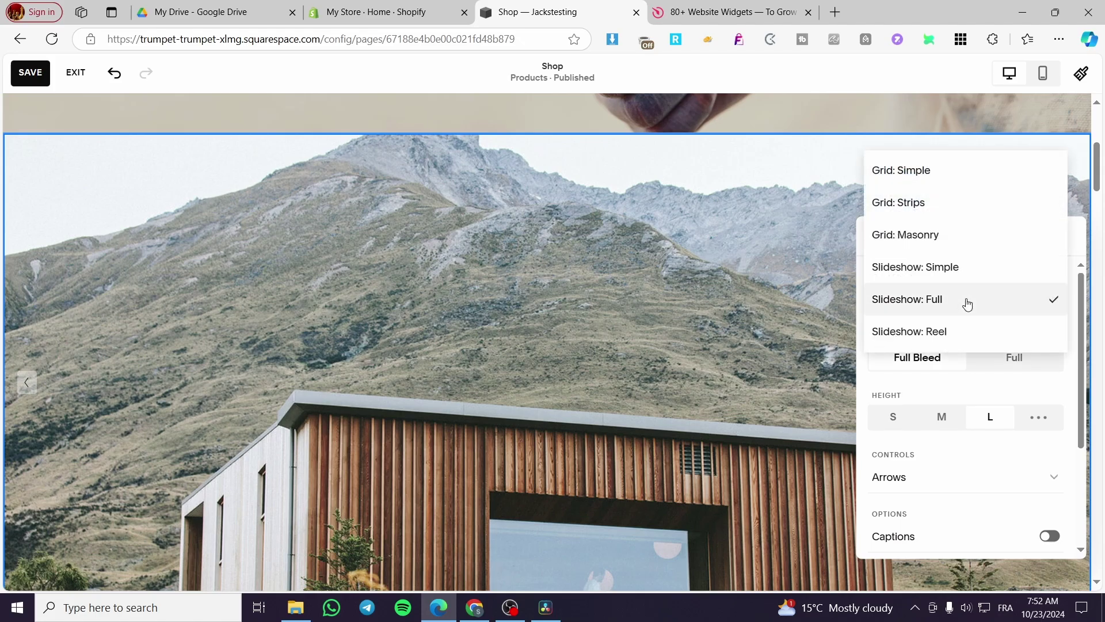
left_click(895, 390)
left_click(930, 304)
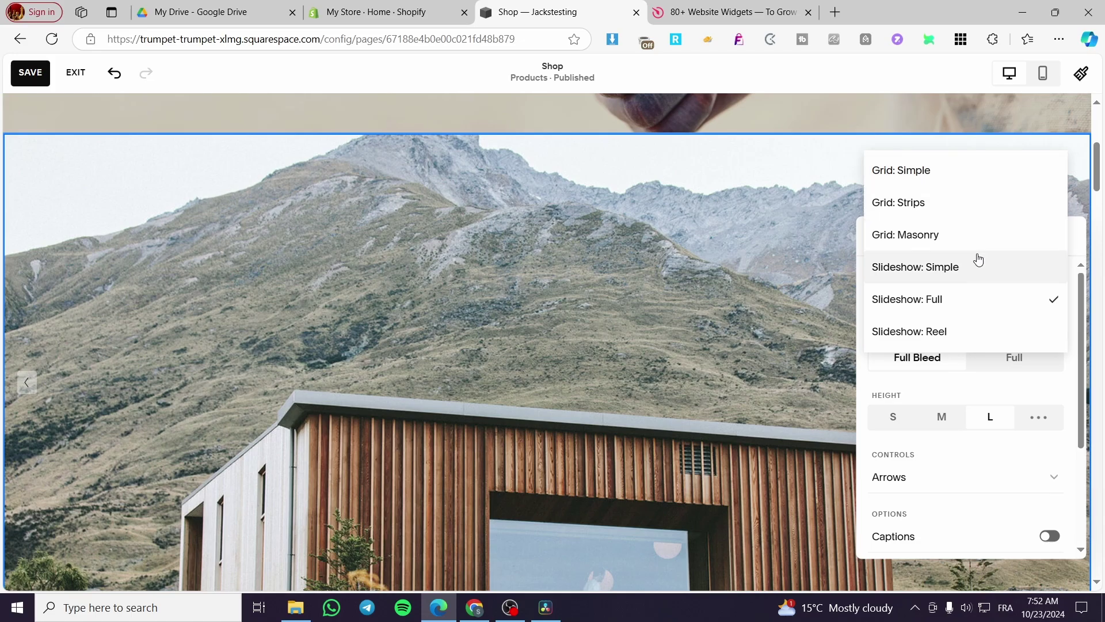
left_click(956, 387)
left_click(951, 302)
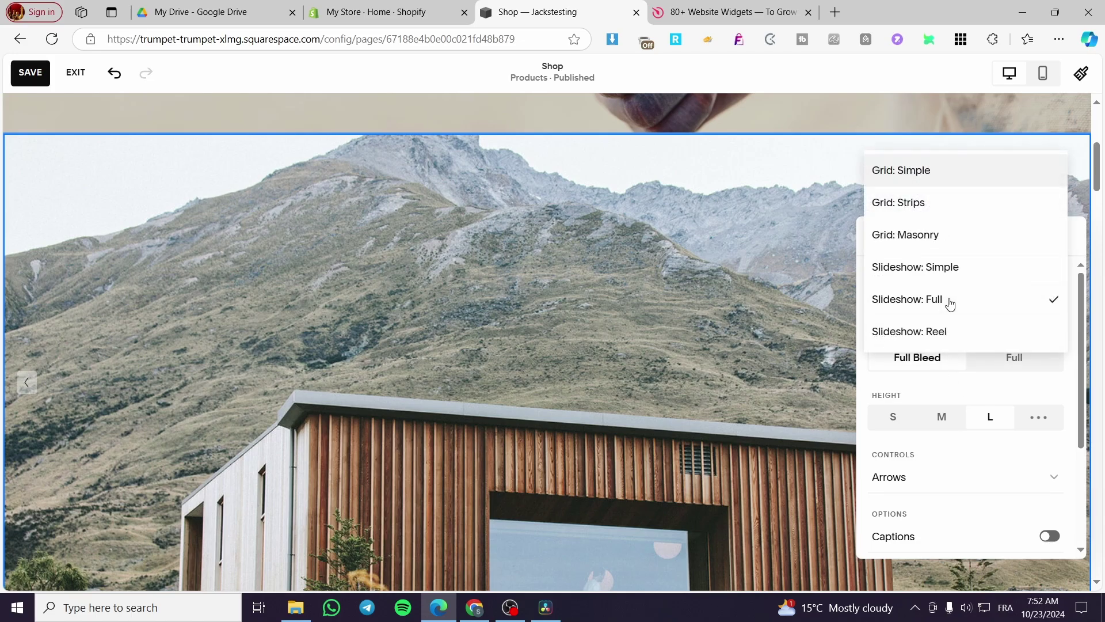
left_click(967, 268)
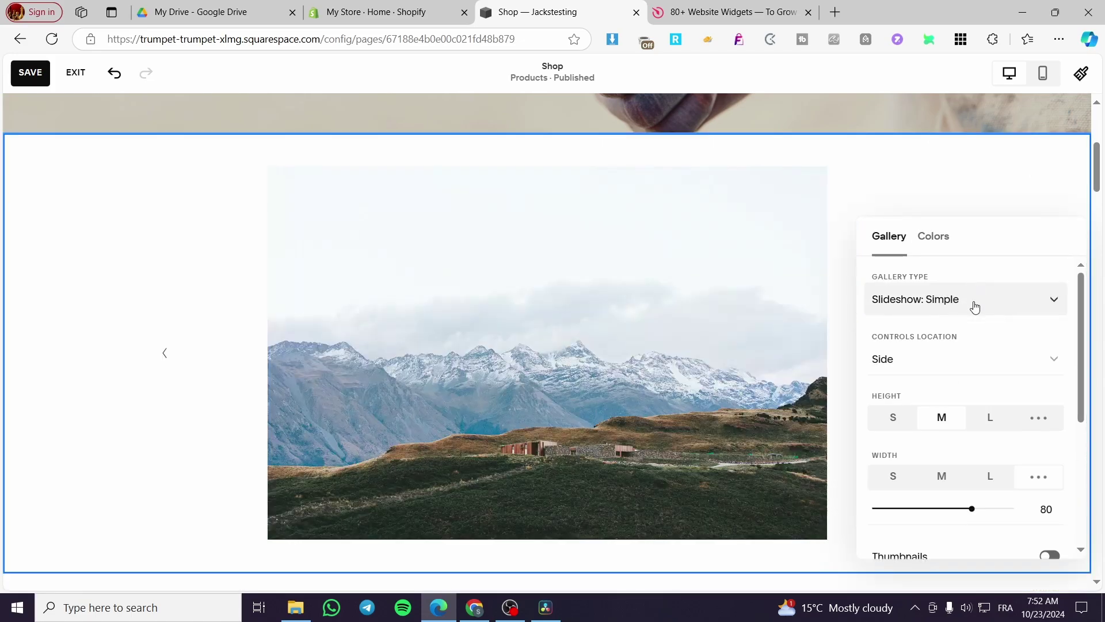
Try the Slideshow: Full and Slideshow: Reel gallery types, and switch the gallery back to Slideshow: Simple.
left_click(974, 307)
left_click(982, 332)
left_click(994, 304)
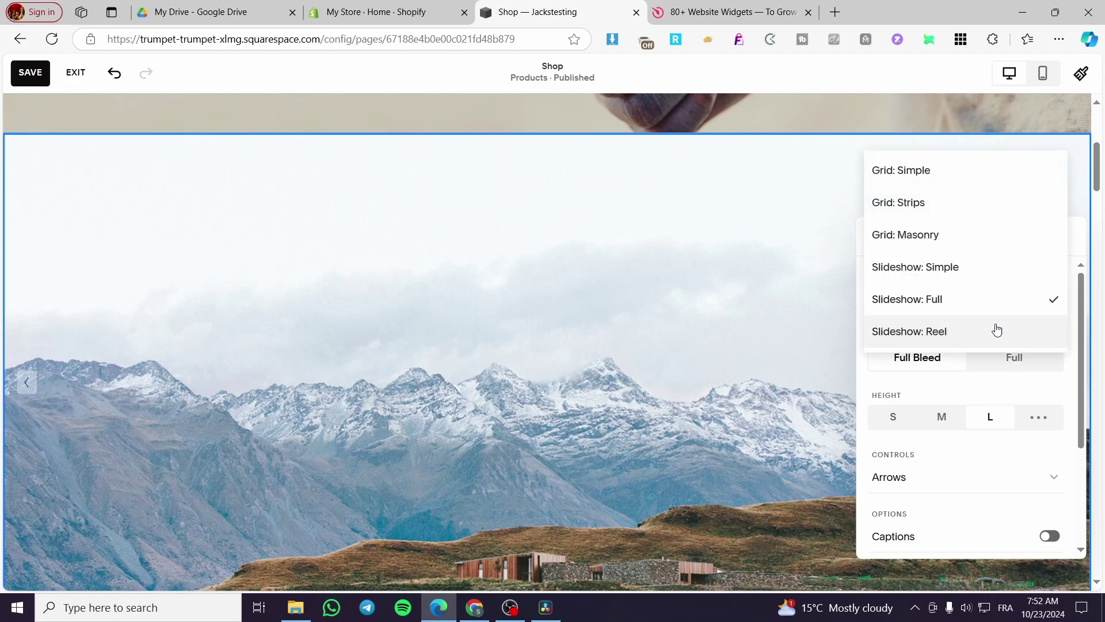
left_click(991, 345)
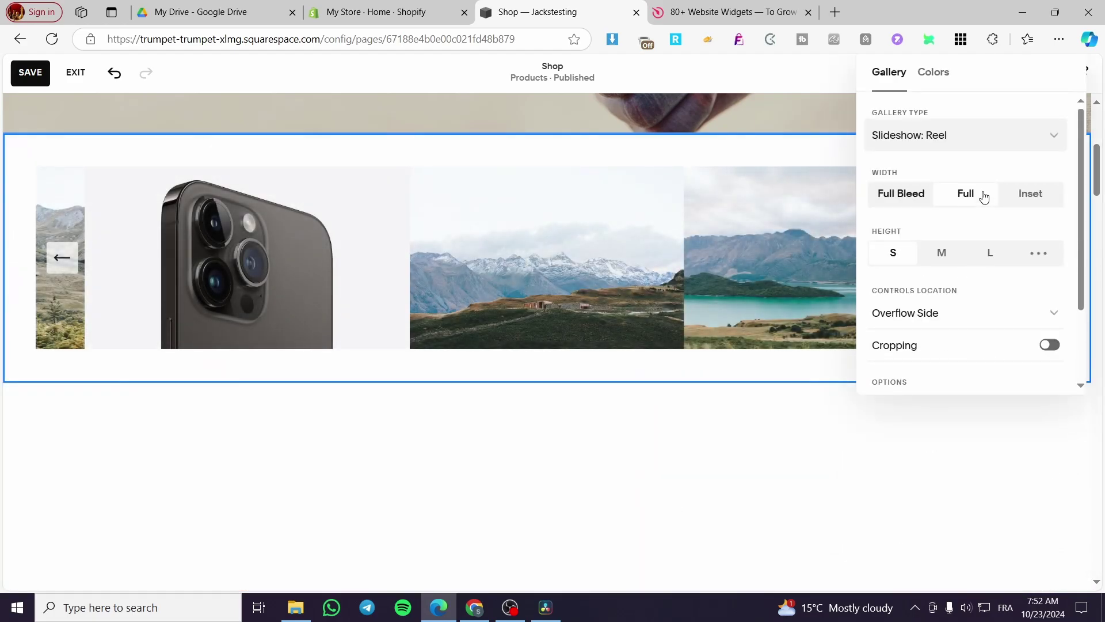
left_click(992, 144)
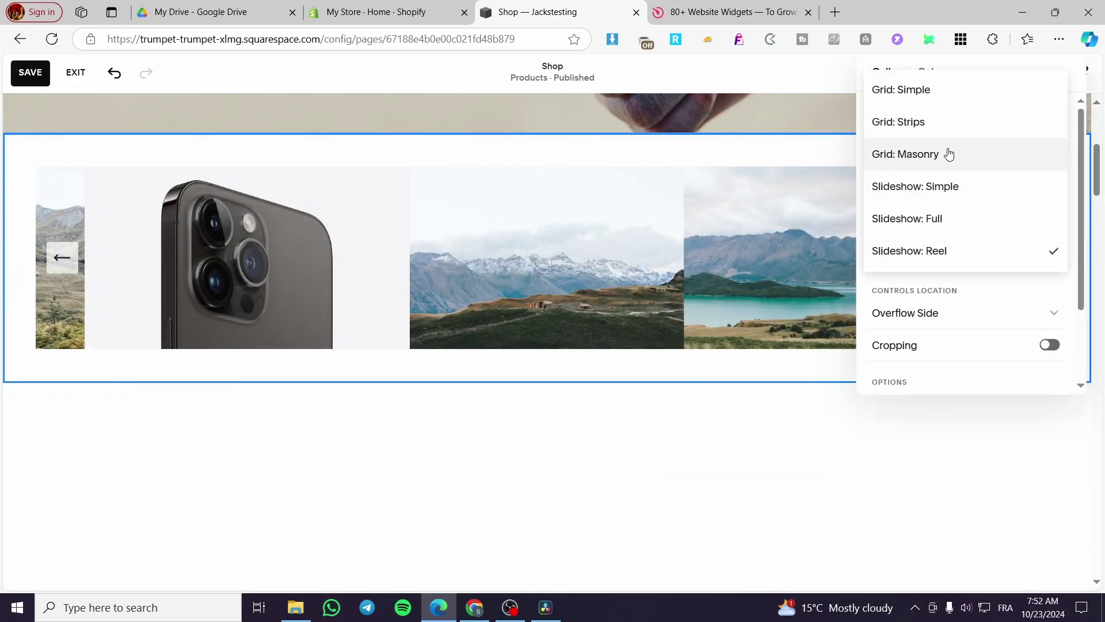
left_click(976, 287)
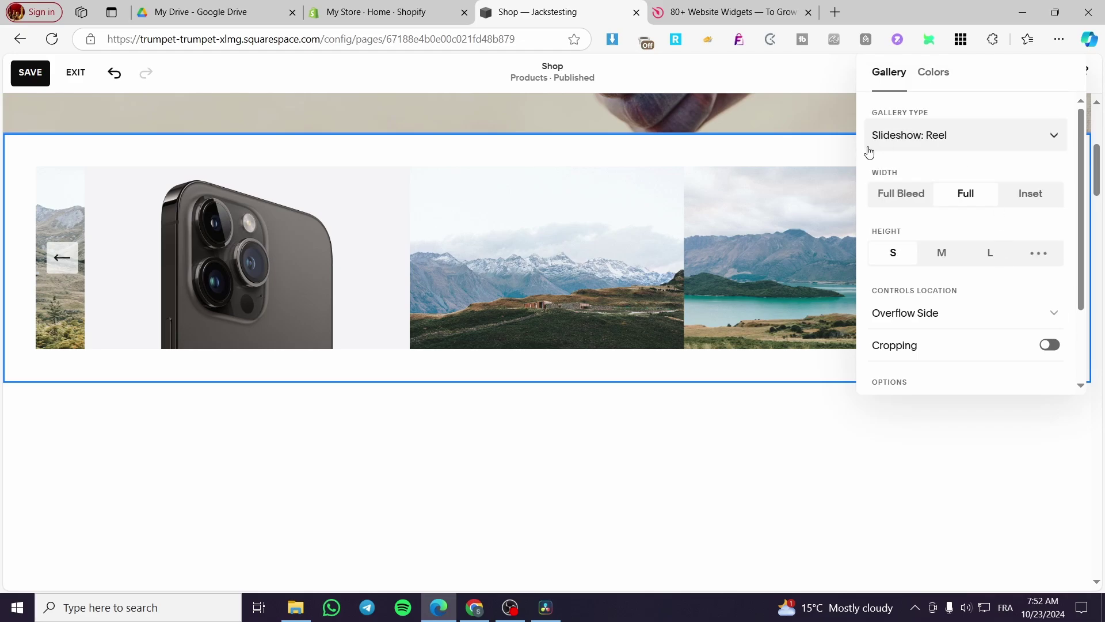
scroll(992, 323, "down", 2)
scroll(986, 323, "up", 2)
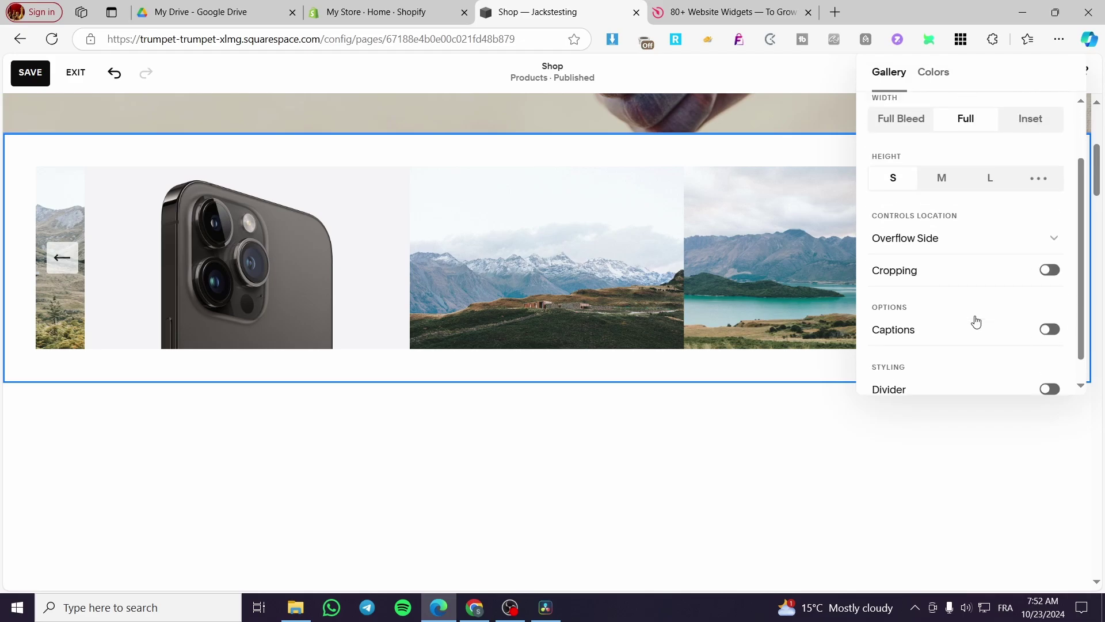
left_click(956, 129)
left_click(961, 187)
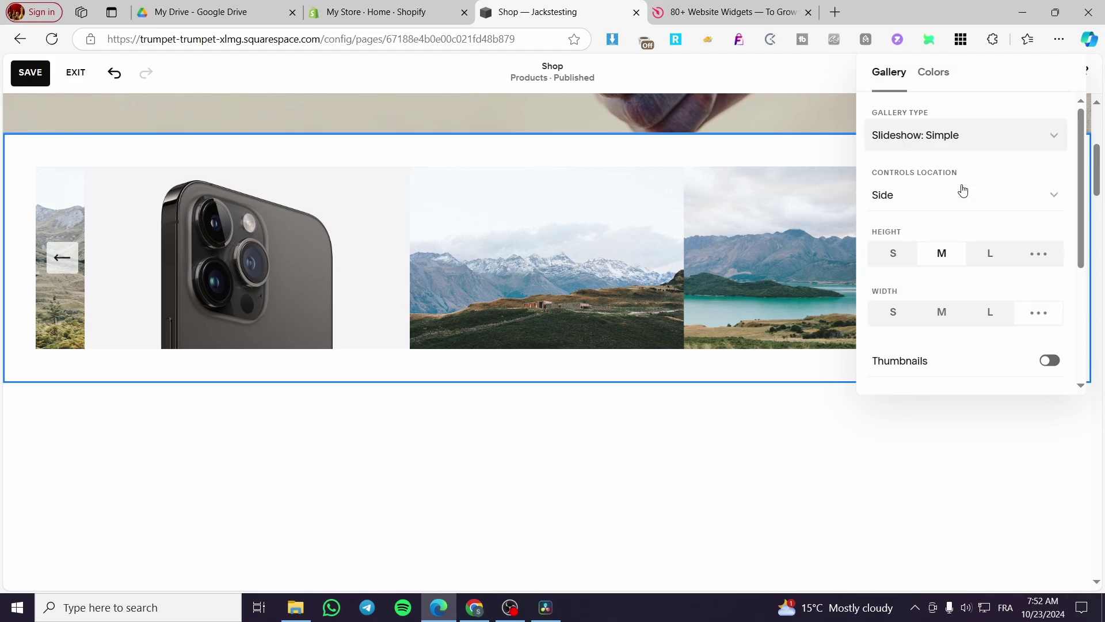
Turn on autoplay for the gallery section's slideshow.
scroll(999, 388, "down", 4)
scroll(1002, 378, "up", 4)
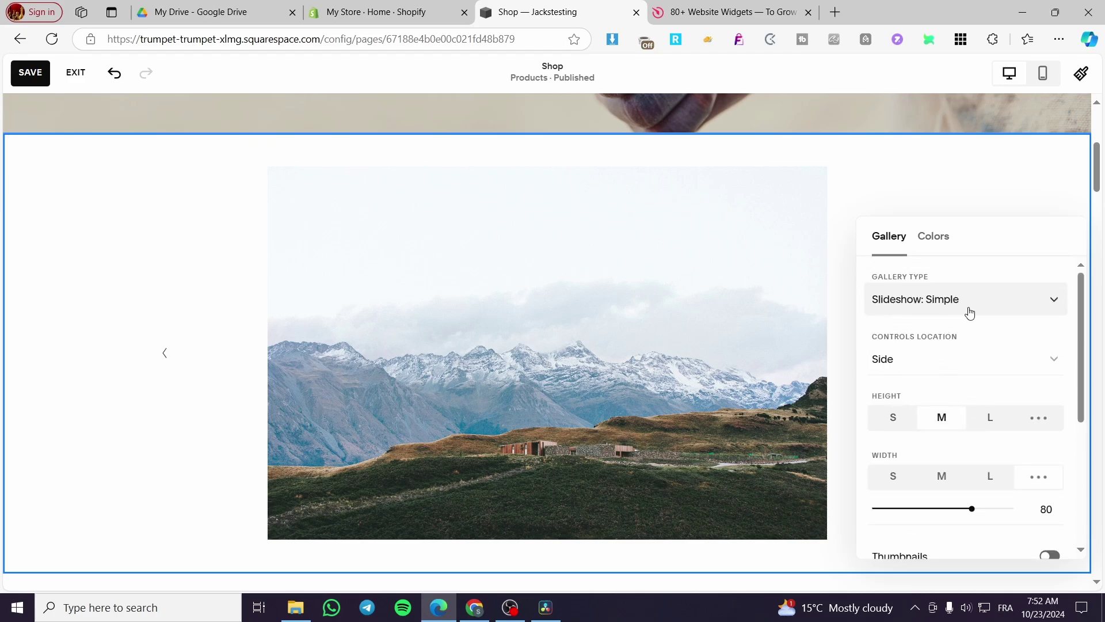
scroll(996, 311, "down", 4)
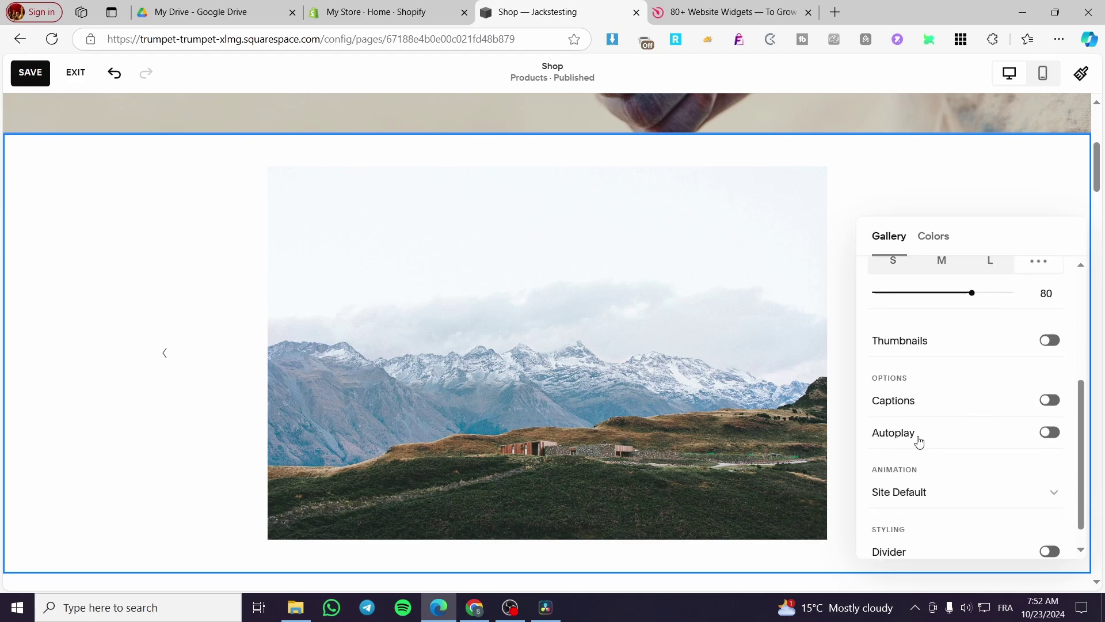
left_click(1047, 436)
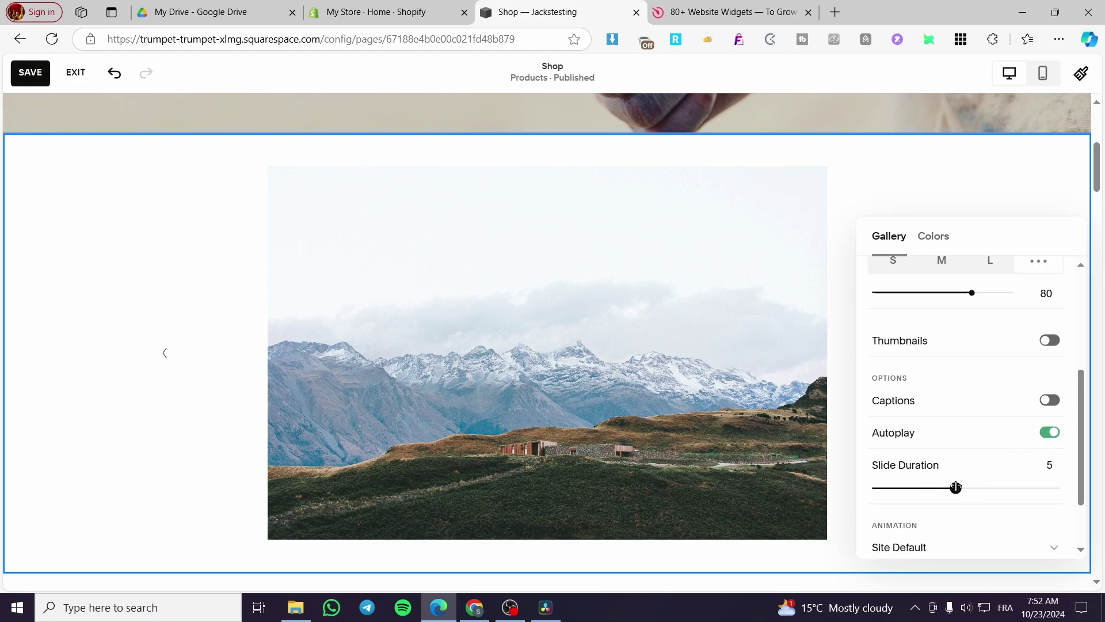
Set the slideshow's slide duration to 3 and its animation to Fading.
left_click_drag(955, 488, 916, 488)
scroll(957, 357, "up", 1)
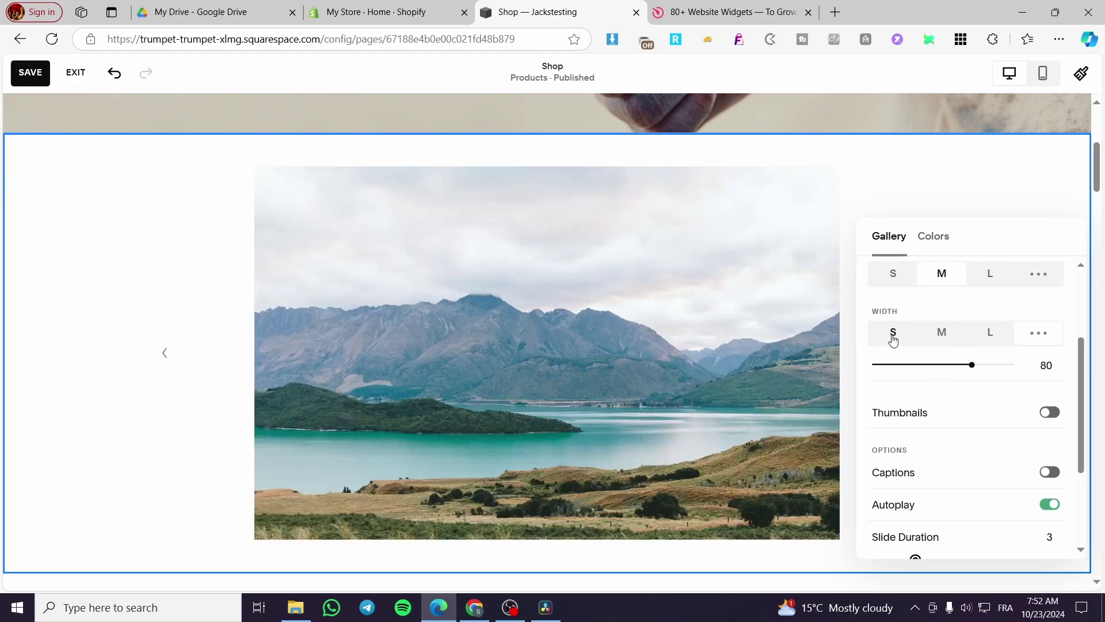
scroll(906, 342, "up", 1)
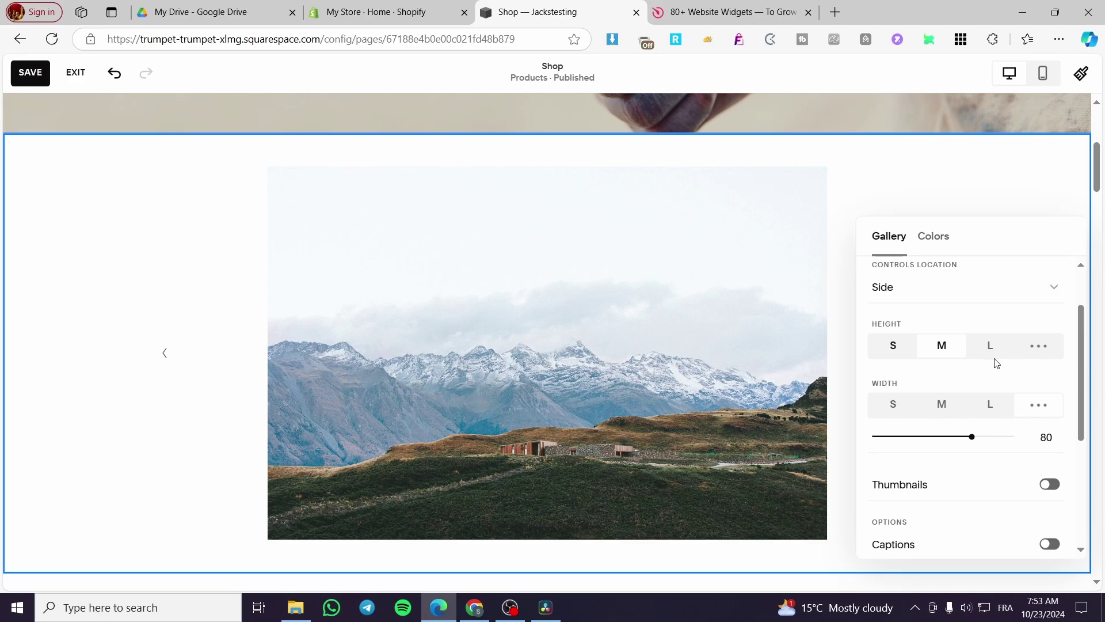
scroll(1002, 393, "down", 4)
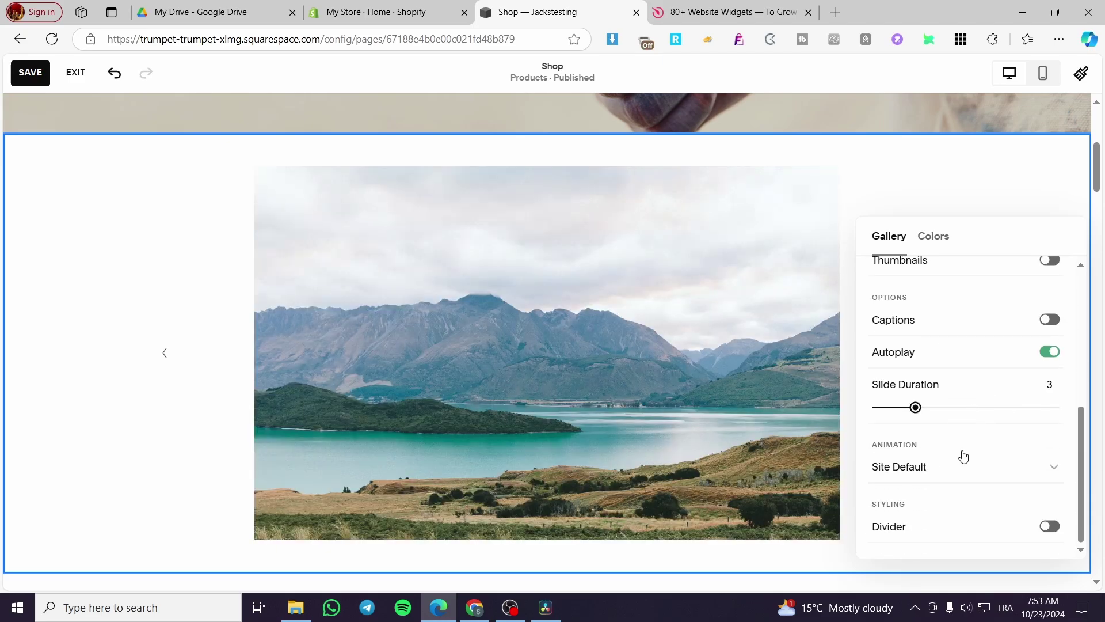
left_click(977, 475)
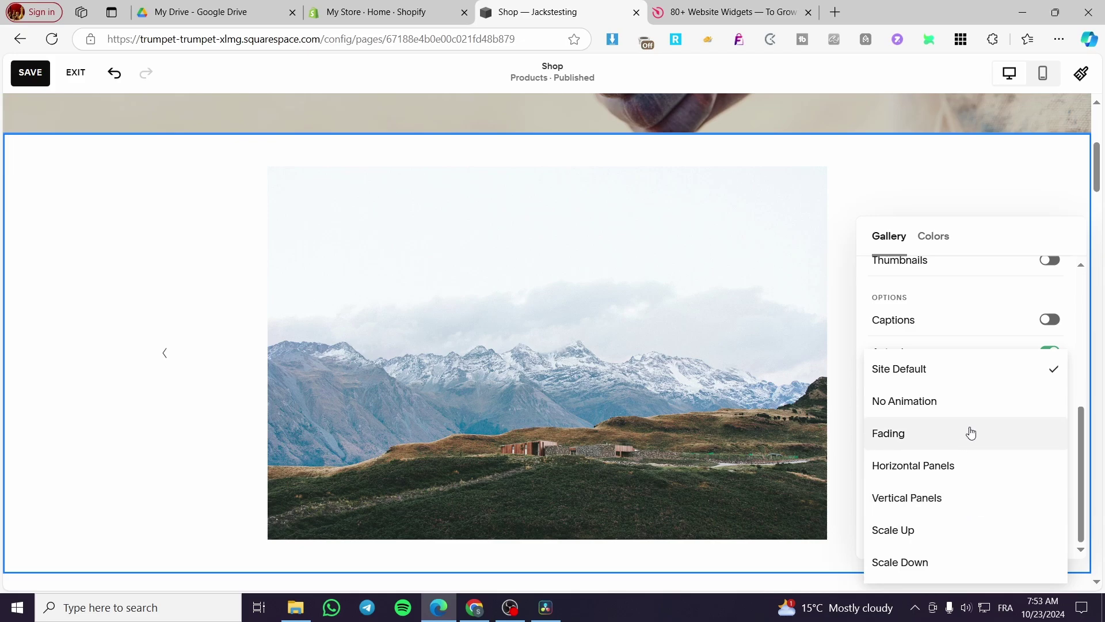
left_click(971, 433)
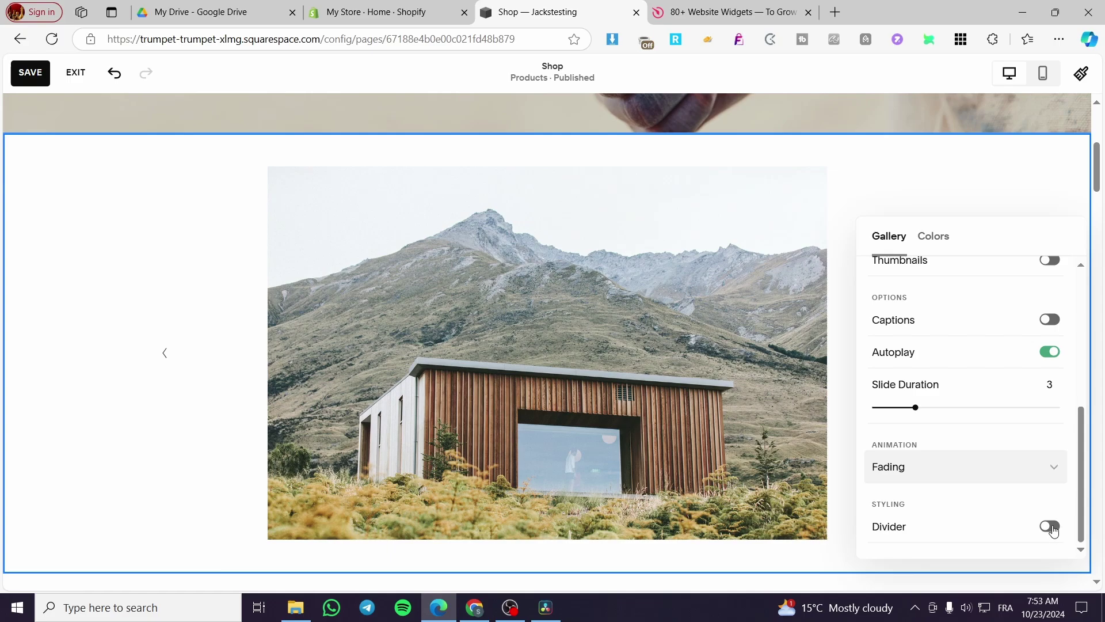
Try a divider on the slideshow section and turn it back off.
left_click(1052, 527)
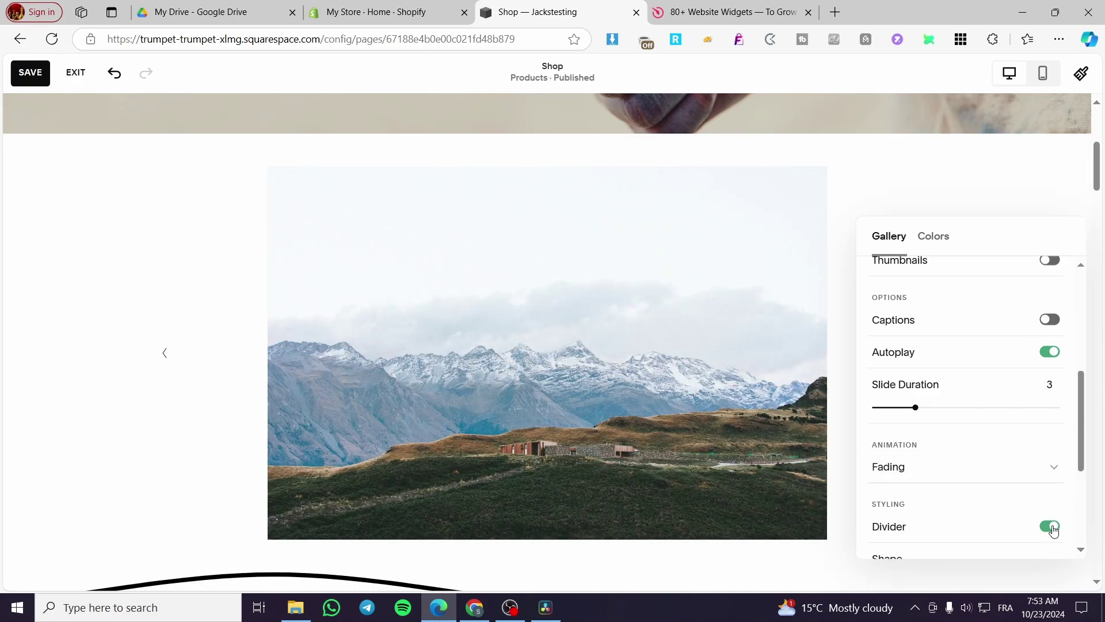
scroll(605, 462, "down", 3)
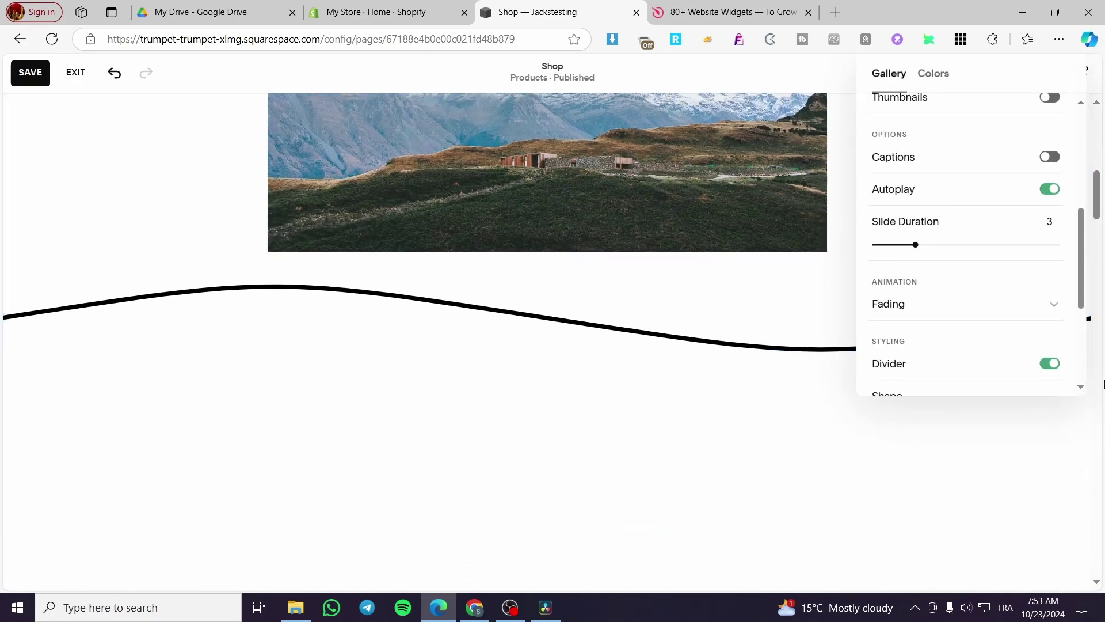
left_click(1050, 364)
scroll(533, 348, "up", 5)
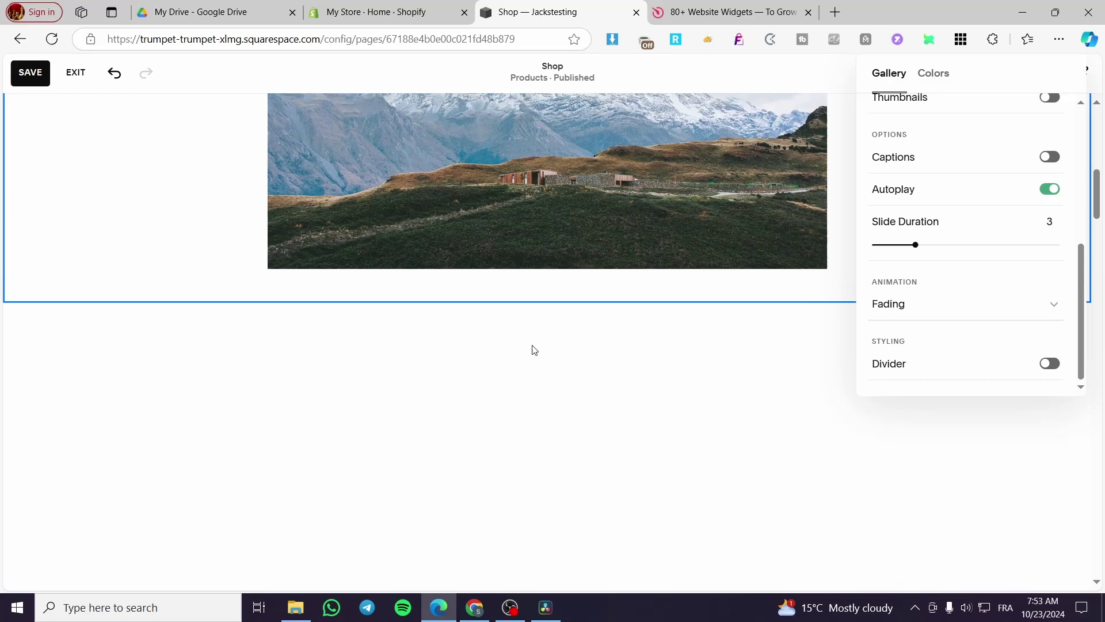
scroll(694, 363, "down", 1)
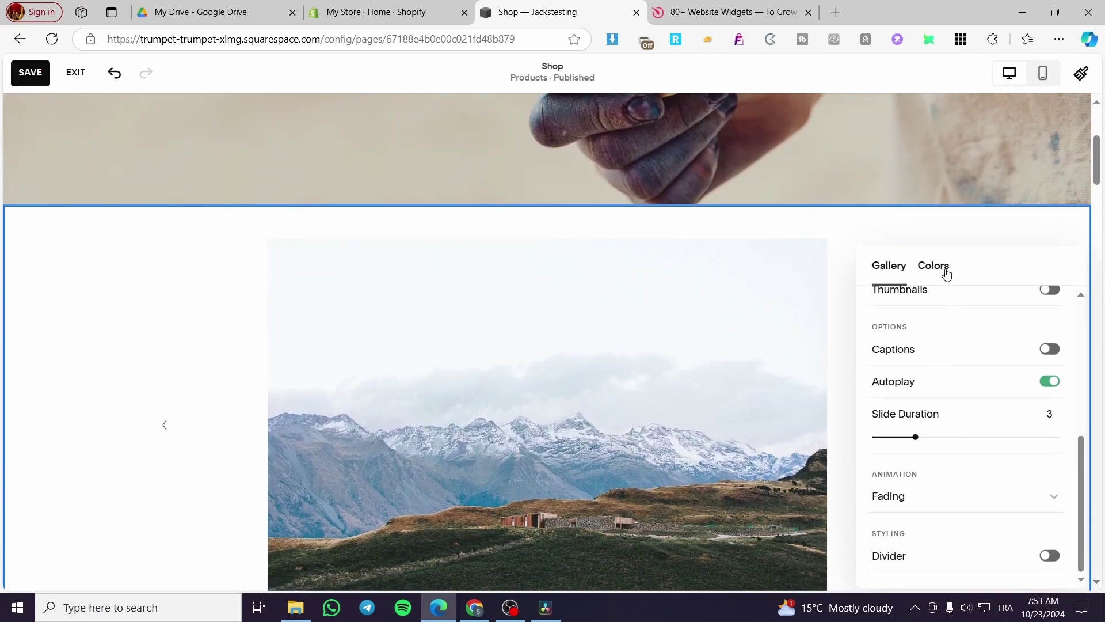
Look over the color themes available for the slideshow section and close its settings.
right_click(945, 265)
left_click(975, 270)
left_click(930, 266)
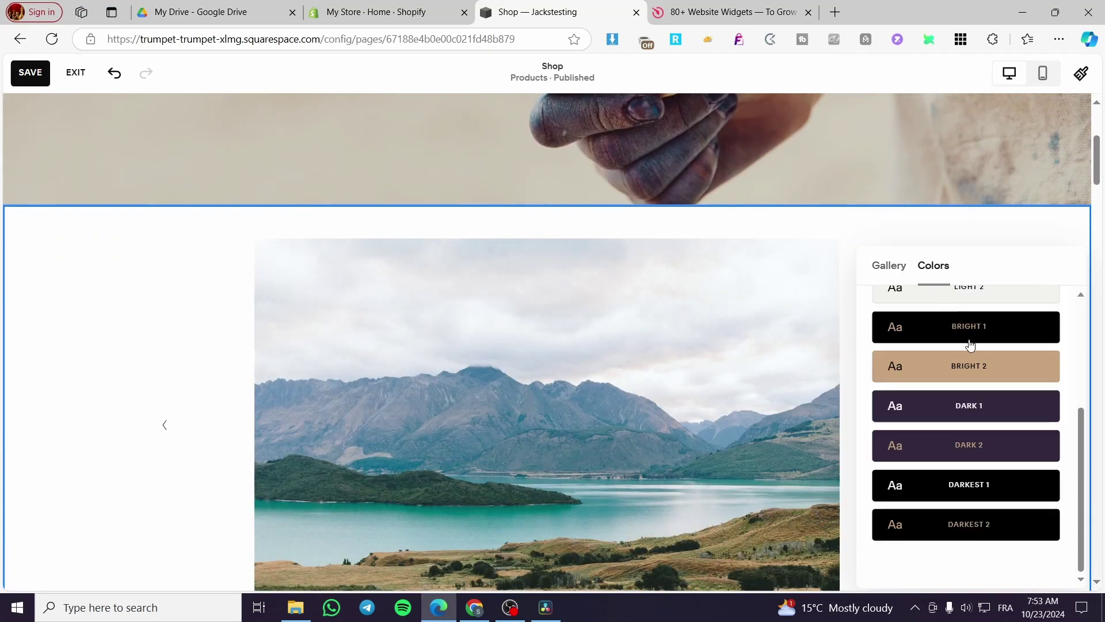
scroll(978, 403, "up", 5)
scroll(181, 383, "down", 1)
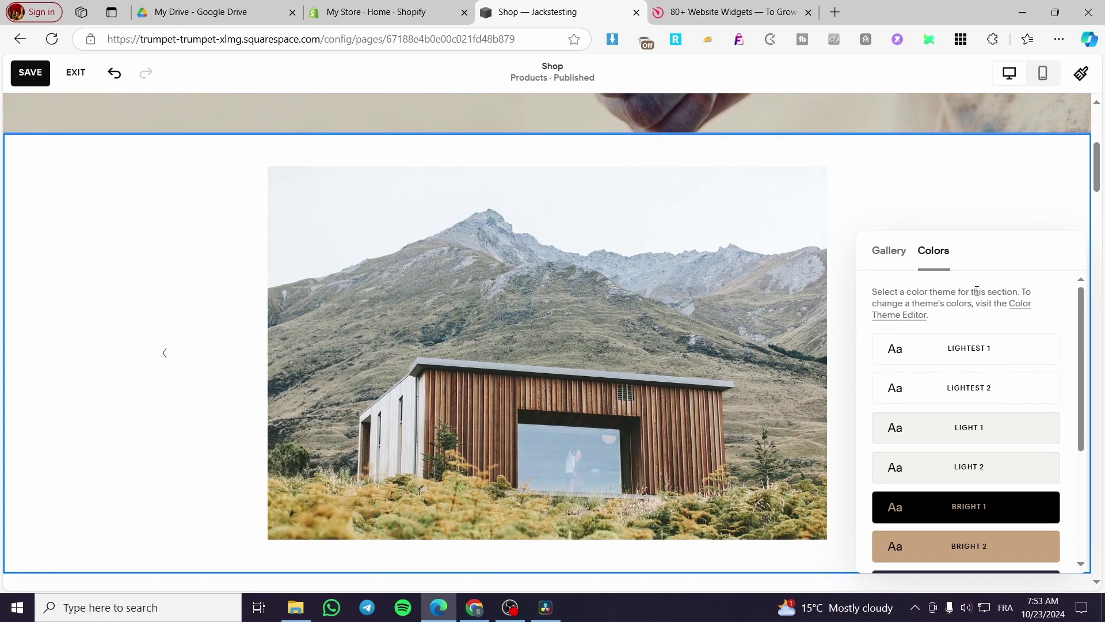
left_click(1006, 194)
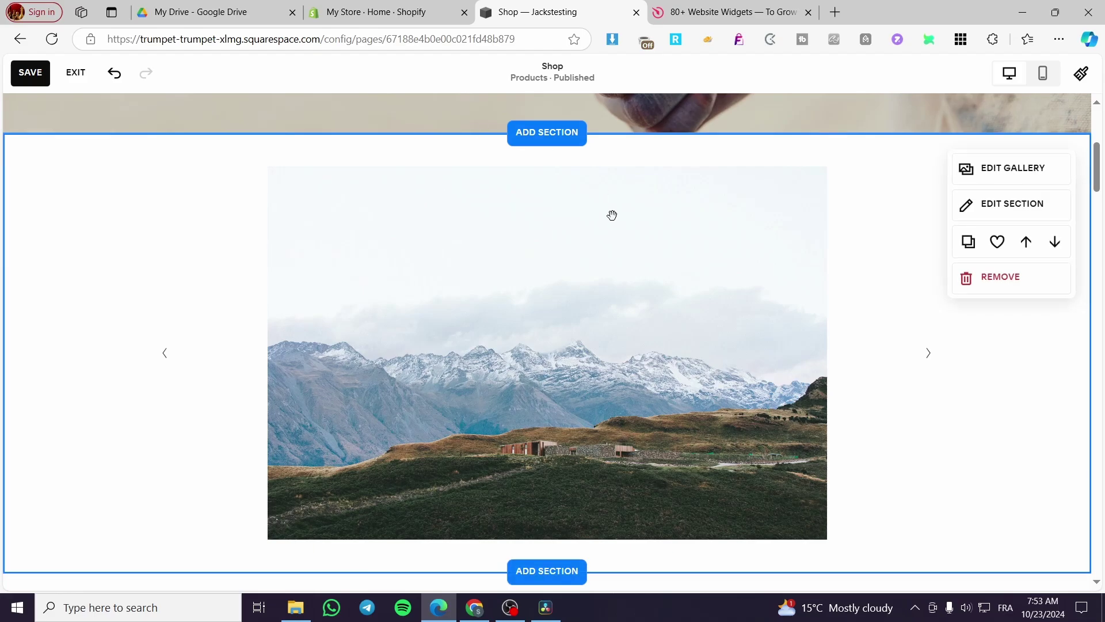
Add a section from the Images category with a single large rounded picture below the slideshow.
scroll(608, 434, "down", 5)
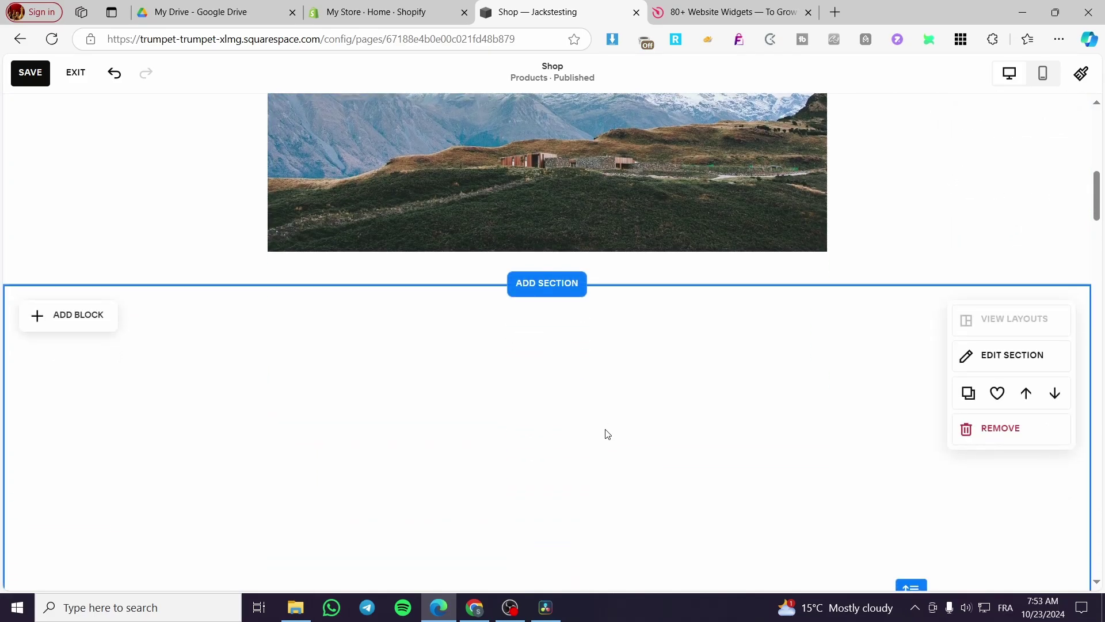
left_click(570, 291)
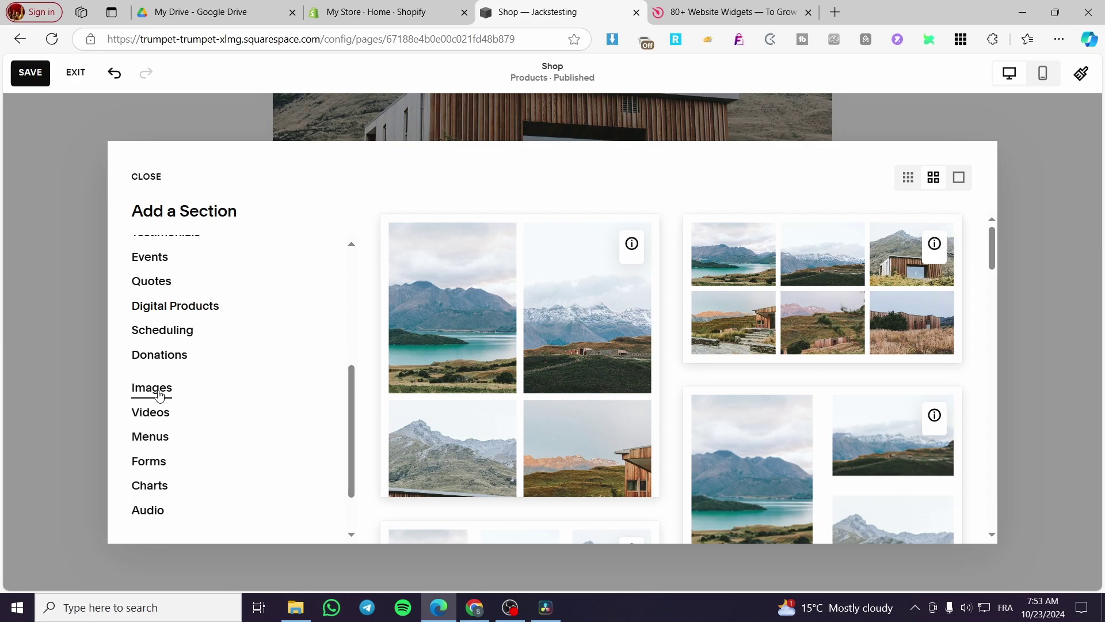
scroll(785, 370, "down", 8)
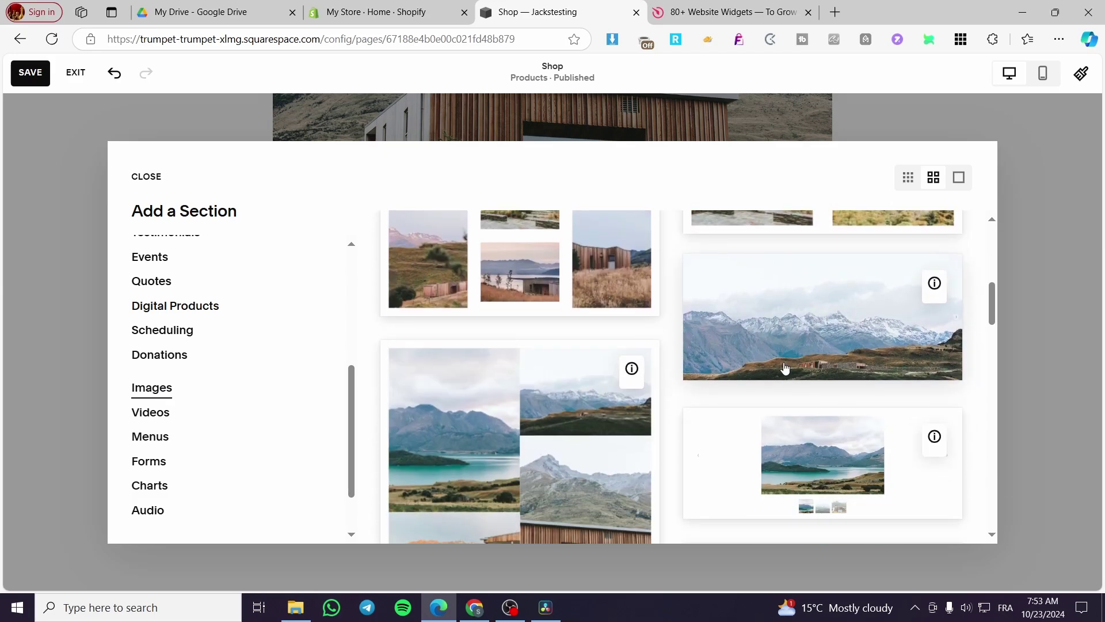
scroll(831, 362, "down", 5)
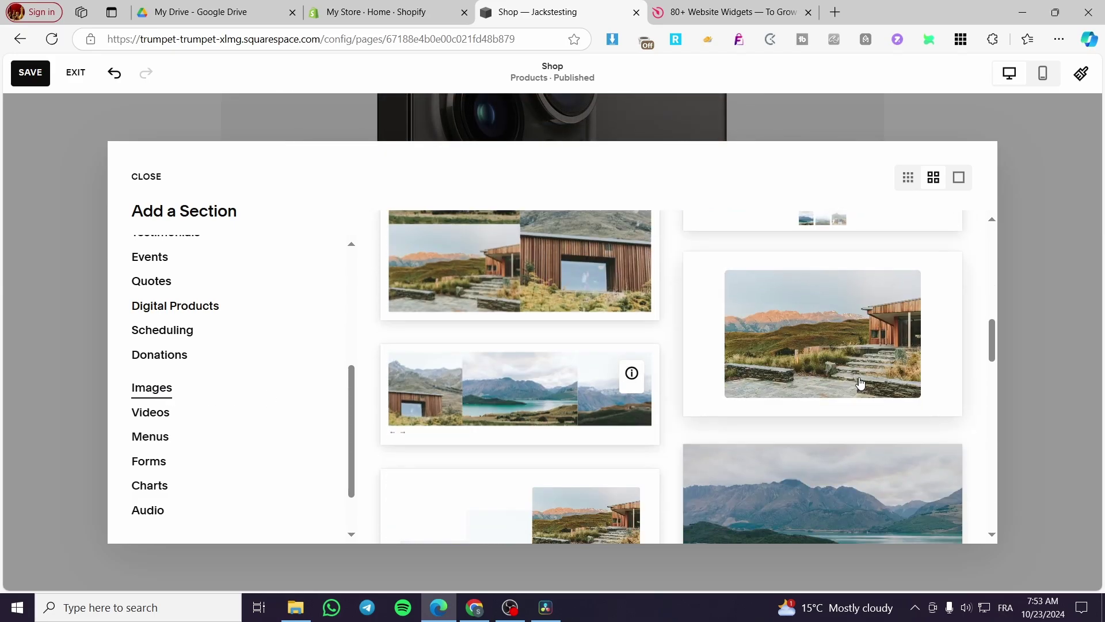
left_click(868, 353)
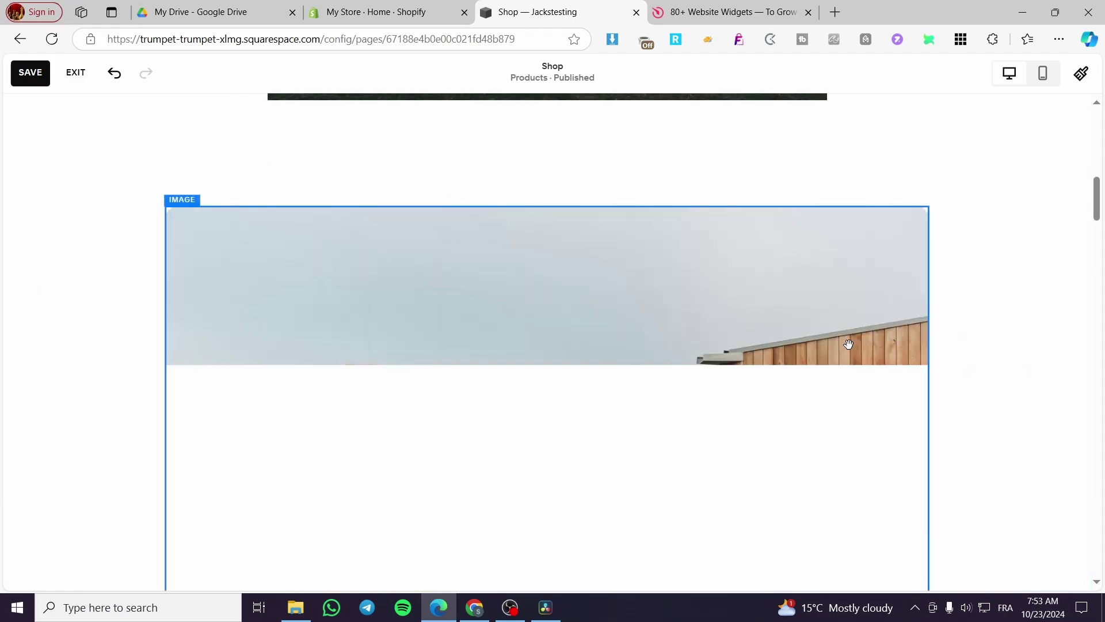
scroll(810, 343, "down", 5)
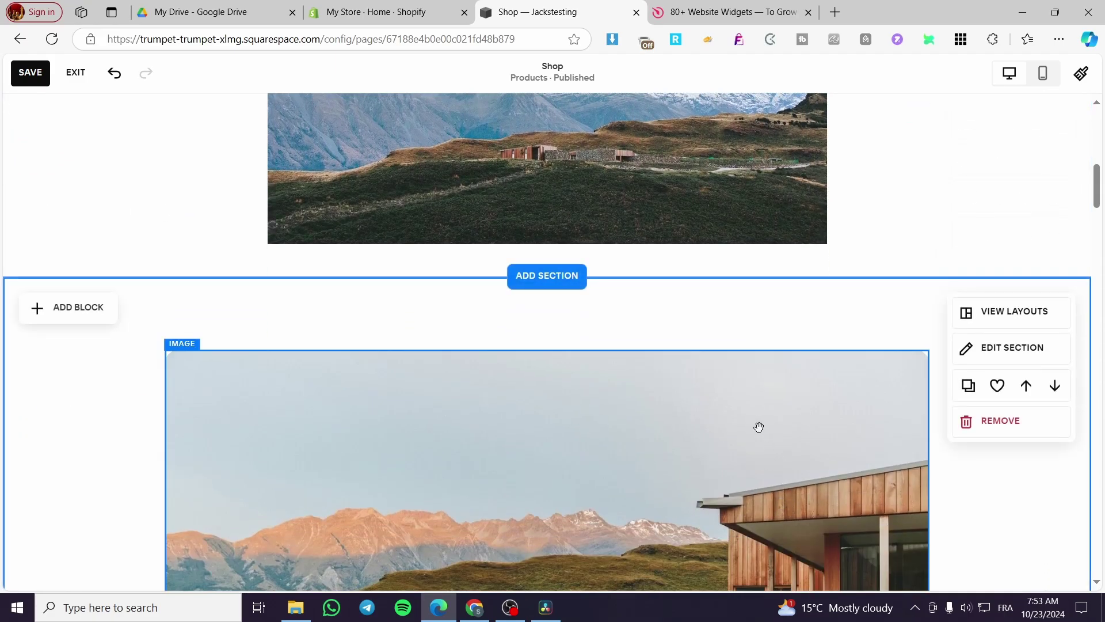
Look through the alternative layouts offered for the new single-image section without applying one.
left_click(747, 501)
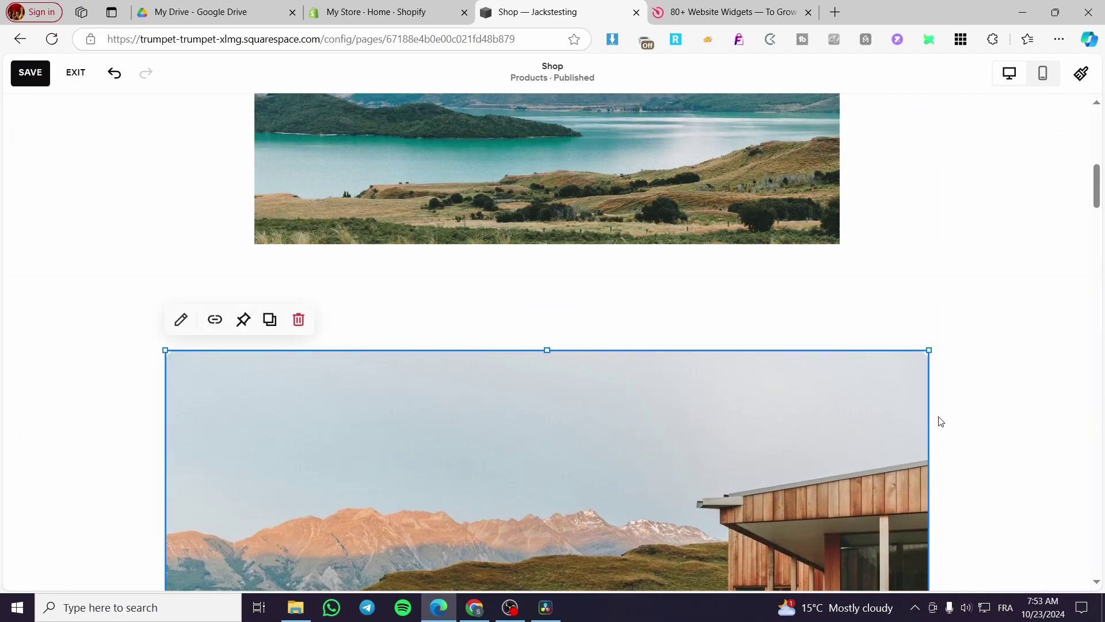
scroll(994, 421, "down", 2)
left_click(996, 429)
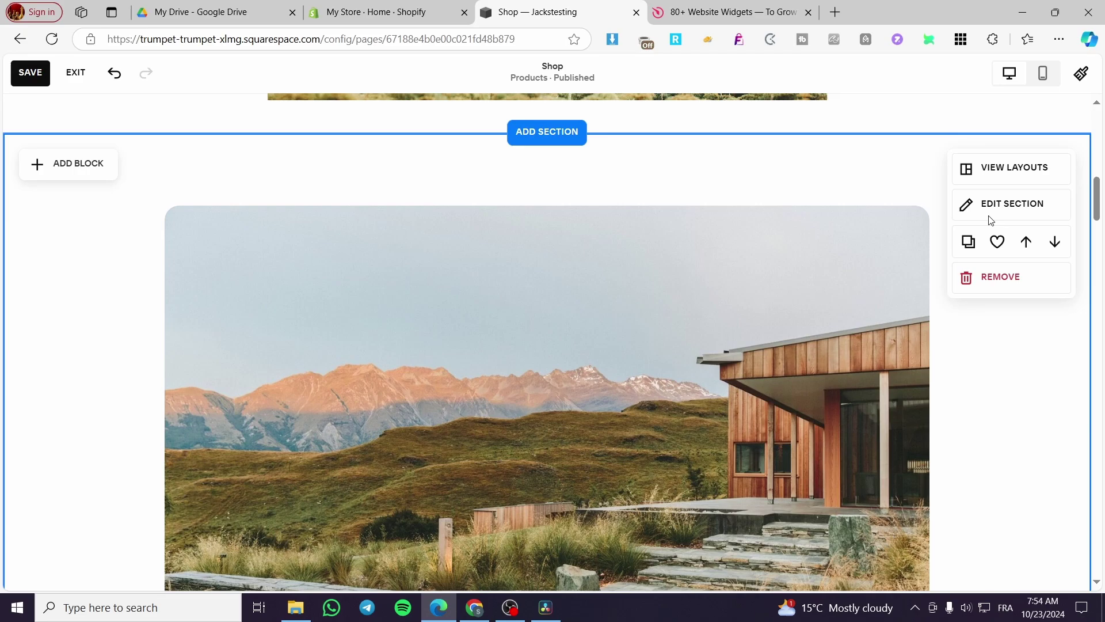
left_click(1000, 170)
scroll(992, 358, "down", 3)
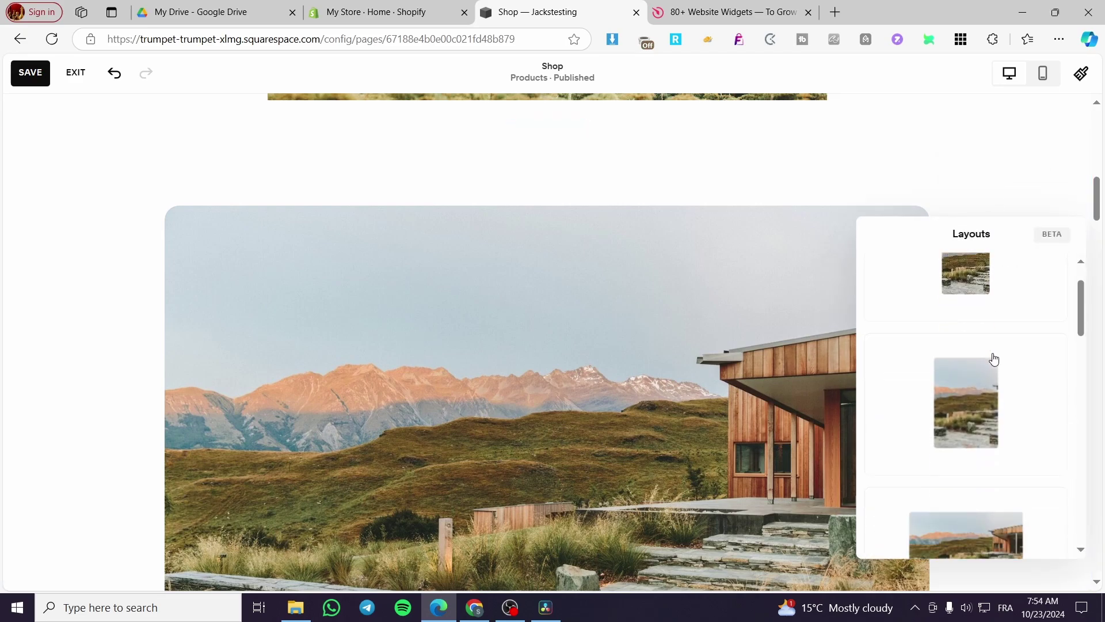
scroll(1002, 381, "down", 2)
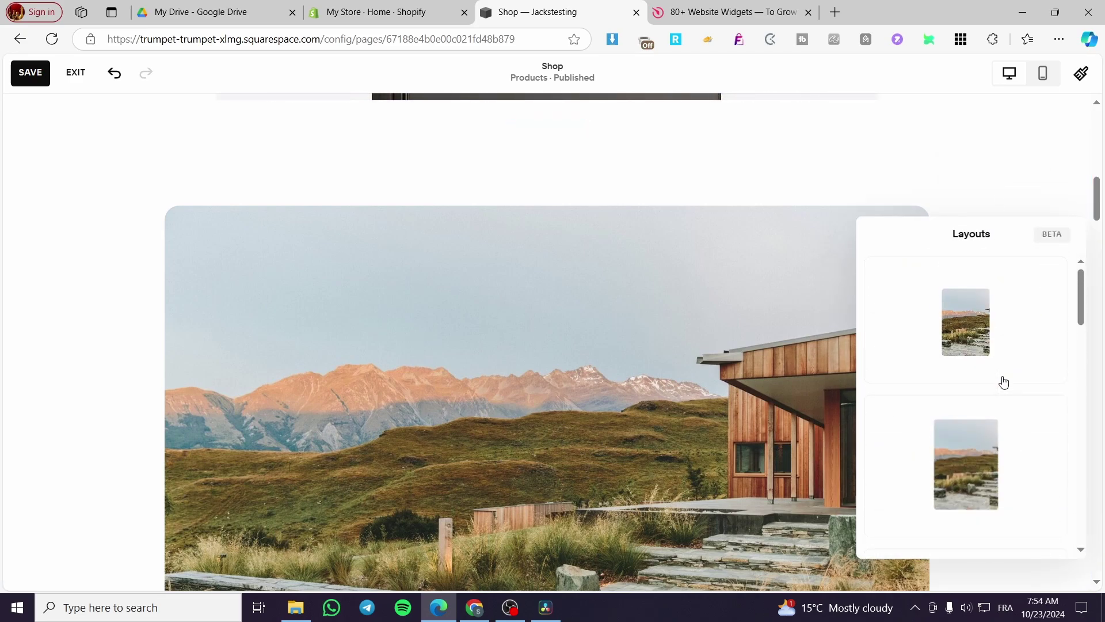
scroll(1005, 478, "down", 3)
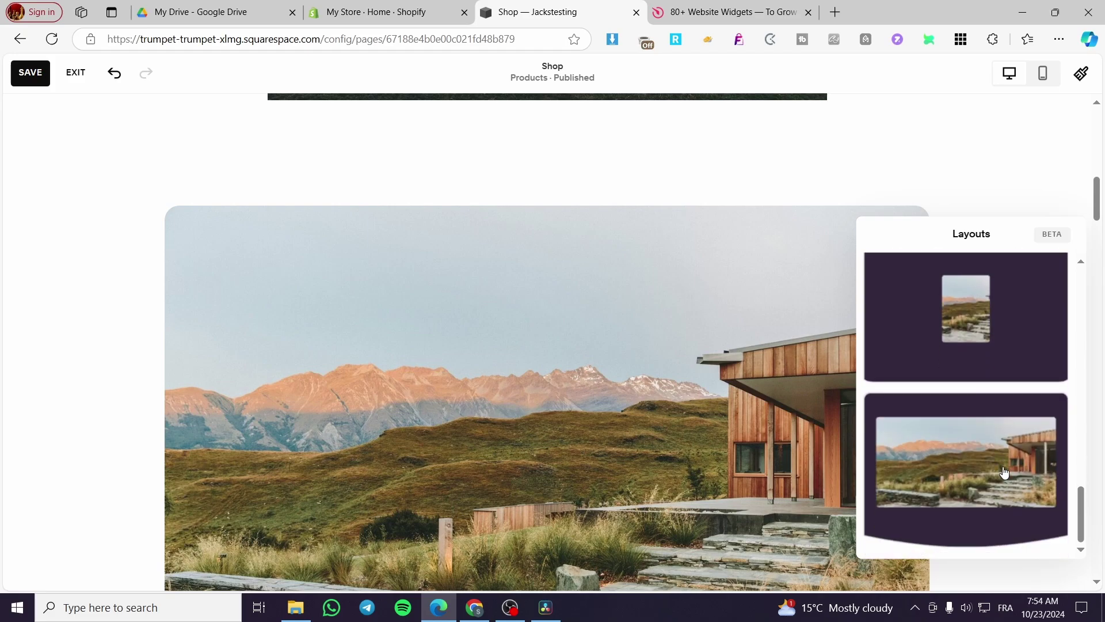
left_click(1043, 569)
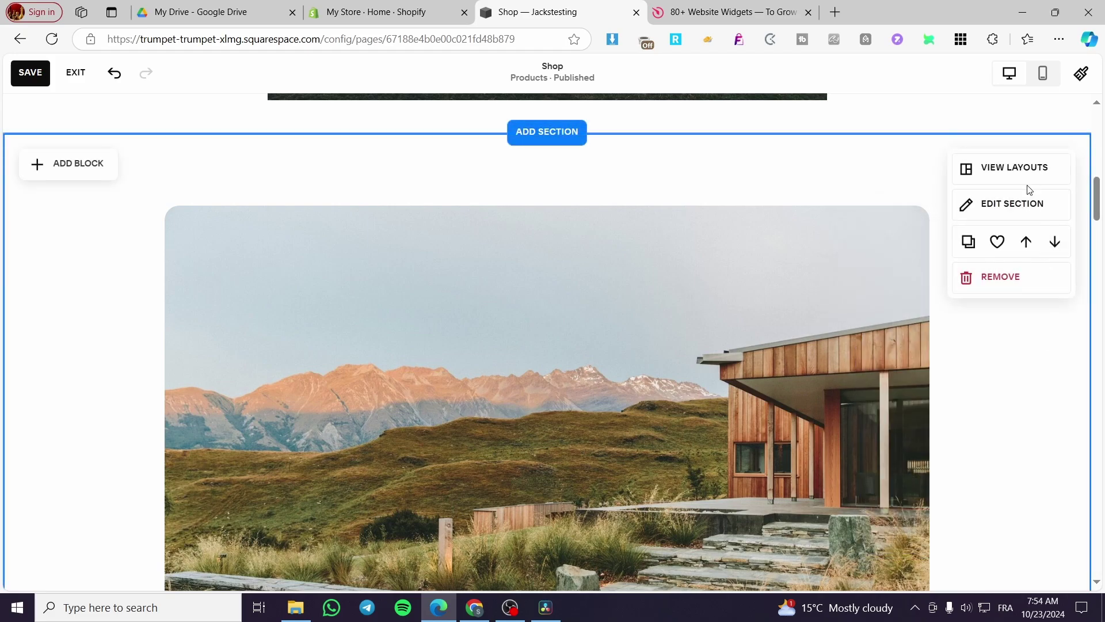
Examine the single-image section's design settings and open its background image options.
left_click(1030, 211)
scroll(1009, 373, "down", 1)
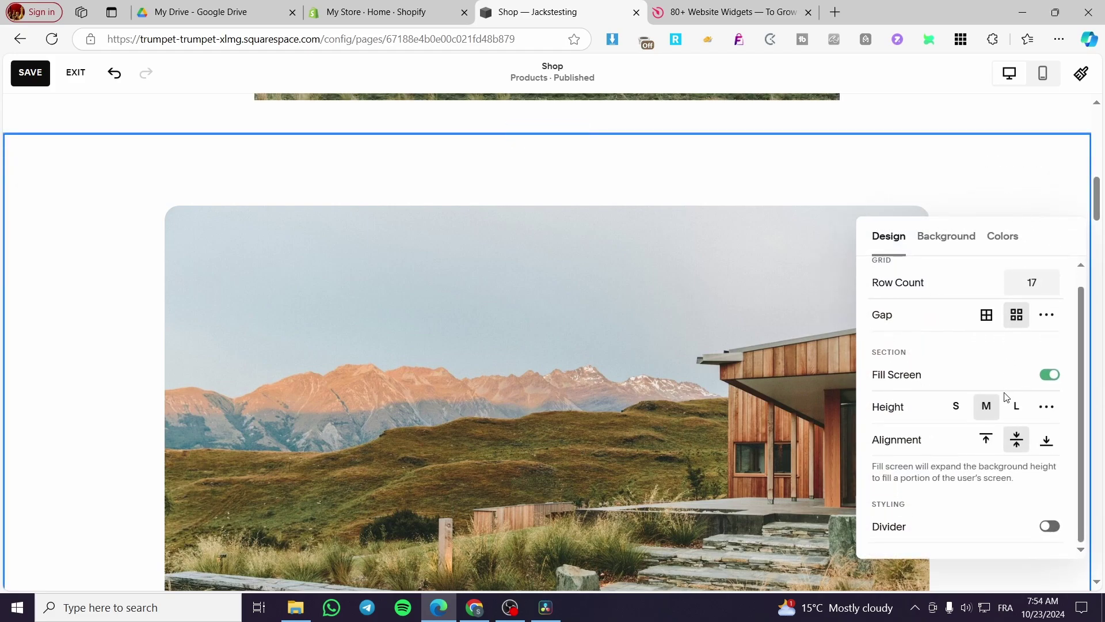
left_click(933, 237)
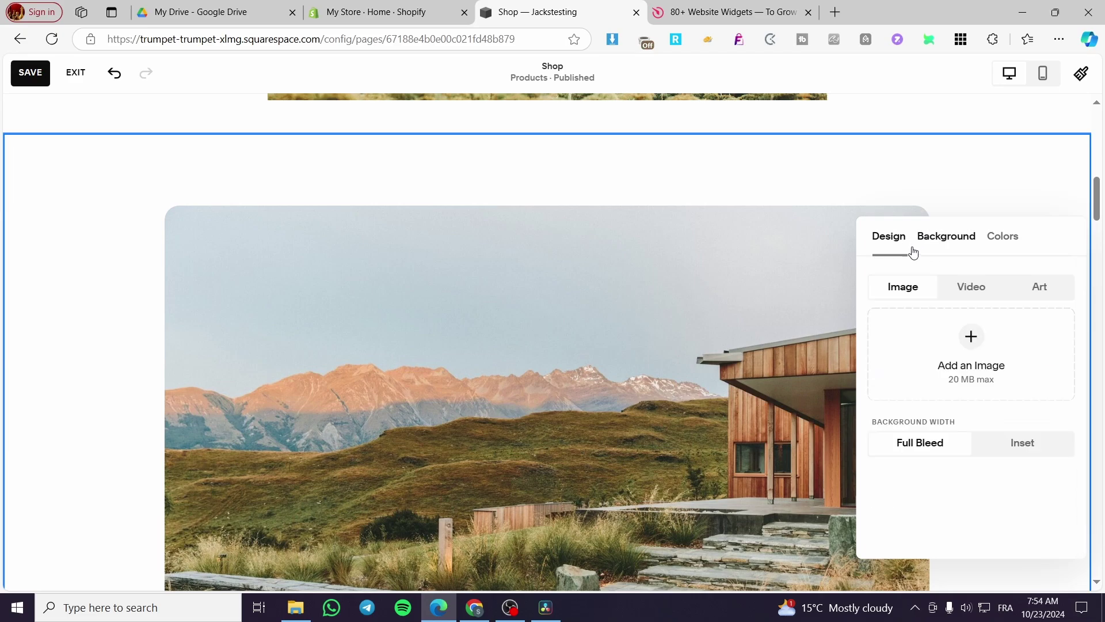
right_click(869, 246)
left_click(935, 230)
Browse the Downloads folder for an iPhone picture to upload as the section's background, and cancel the upload.
left_click(976, 345)
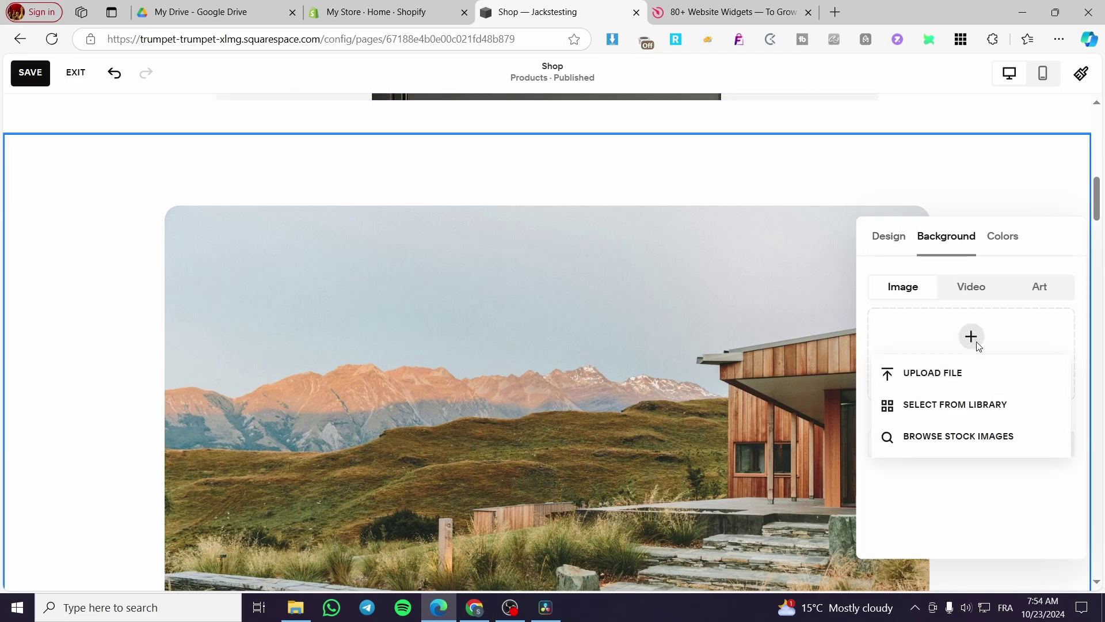
left_click(980, 370)
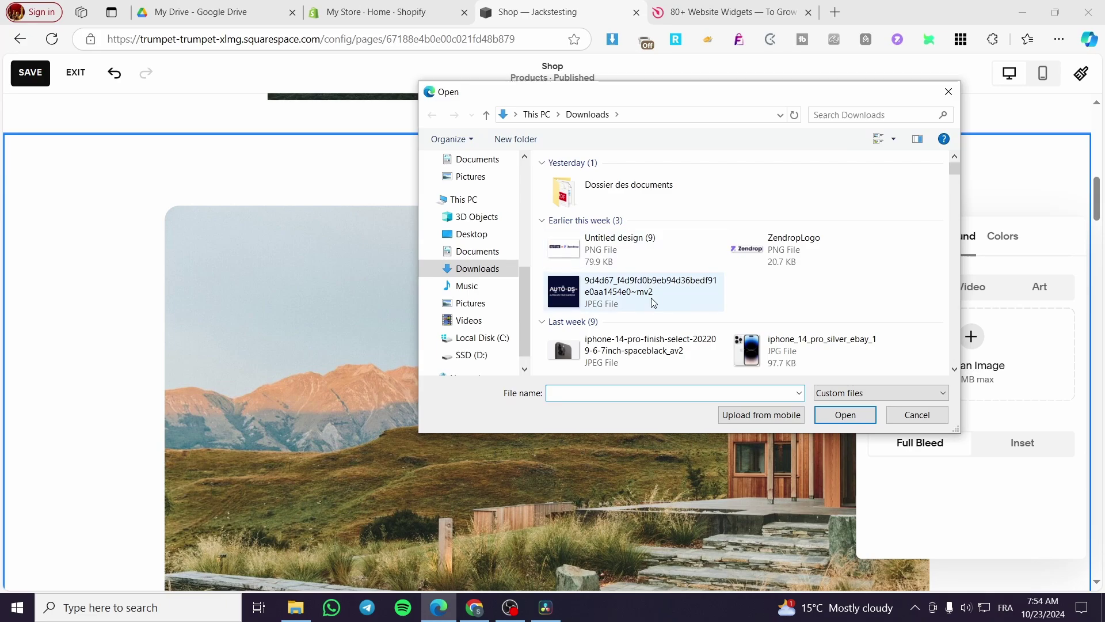
left_click(642, 345)
left_click(803, 349)
scroll(803, 340, "down", 2)
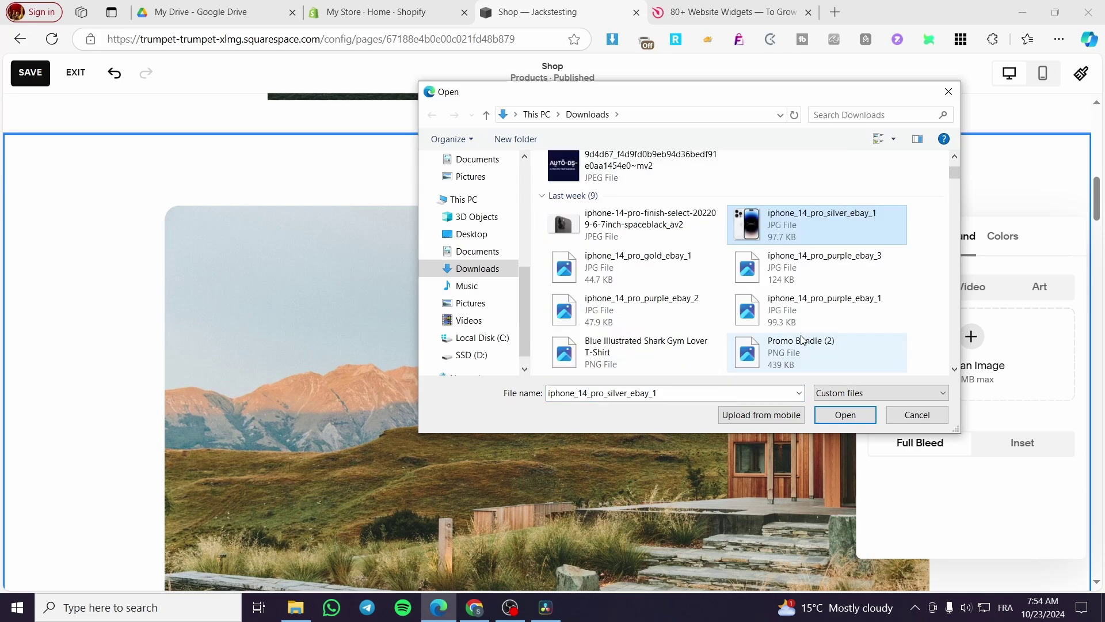
left_click(665, 236)
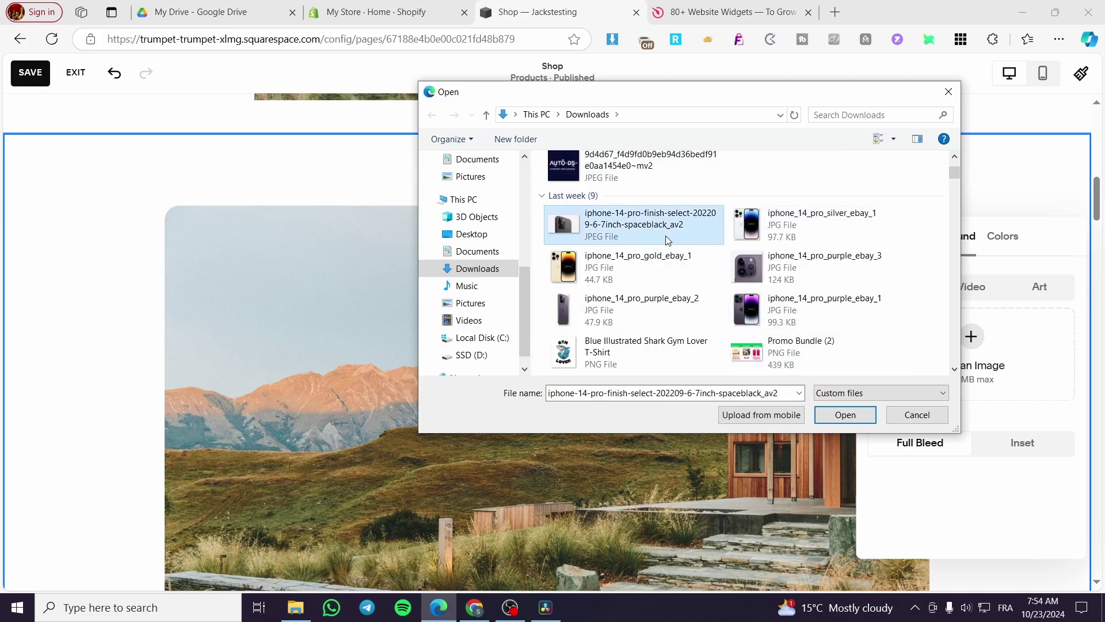
left_click(947, 94)
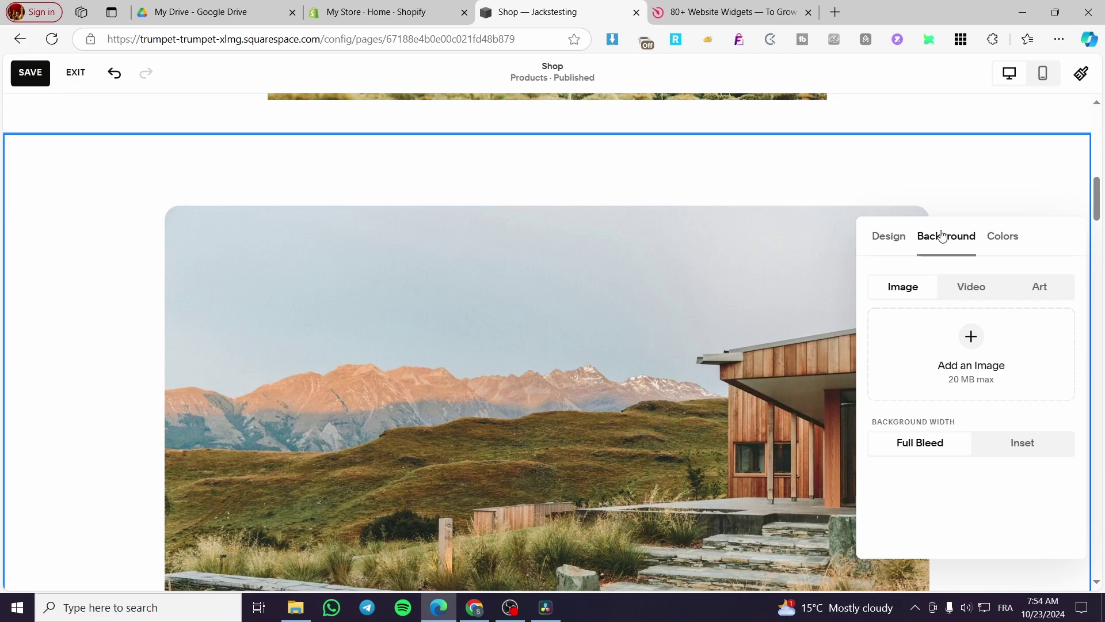
Close the section settings and remove the single-image section from the Shop page.
left_click(890, 236)
scroll(784, 253, "up", 3)
left_click(706, 313)
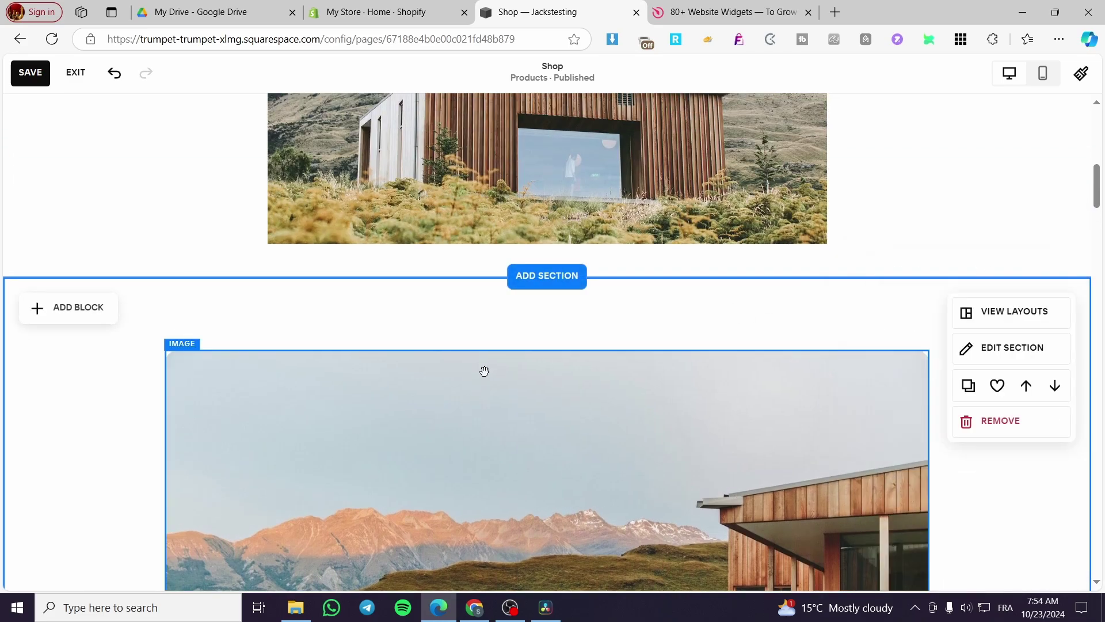
left_click(1001, 422)
left_click(619, 357)
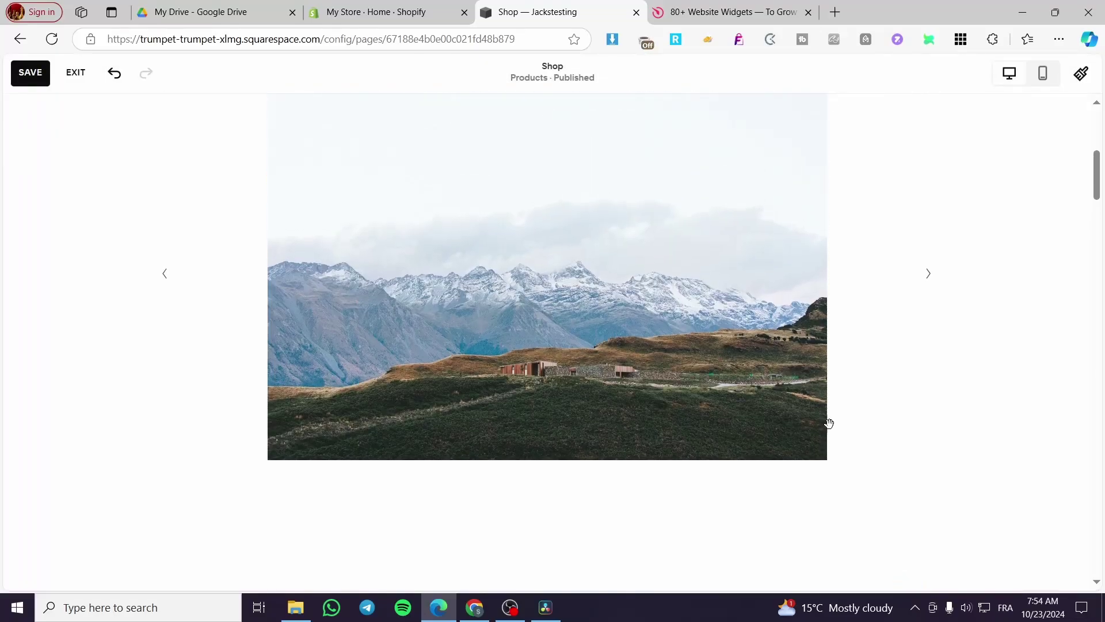
scroll(762, 330, "up", 4)
scroll(526, 378, "down", 1)
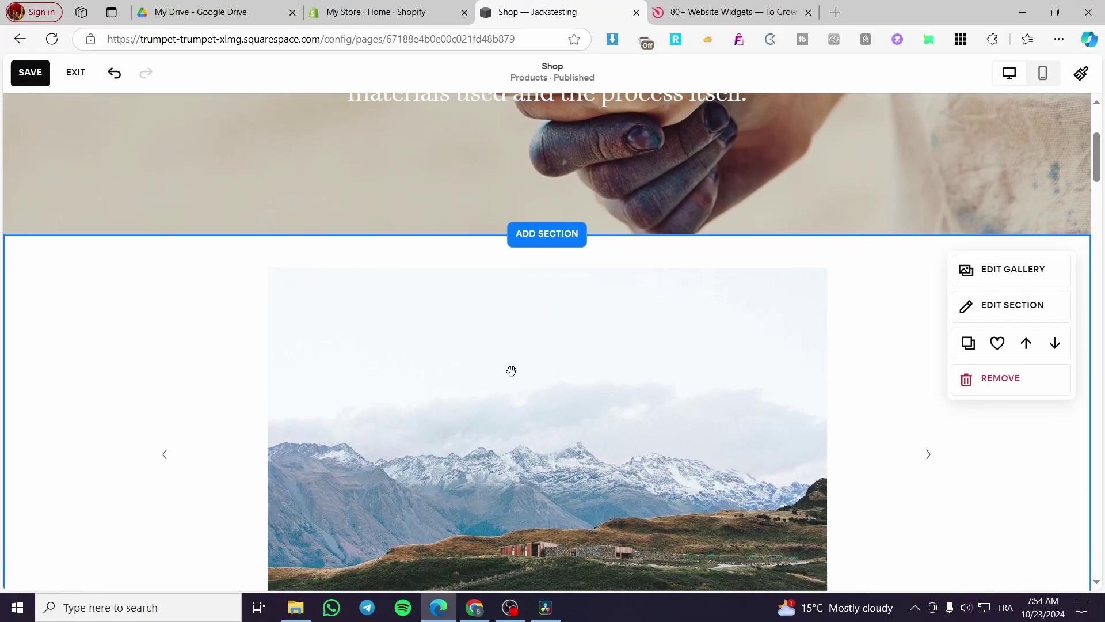
scroll(511, 370, "down", 4)
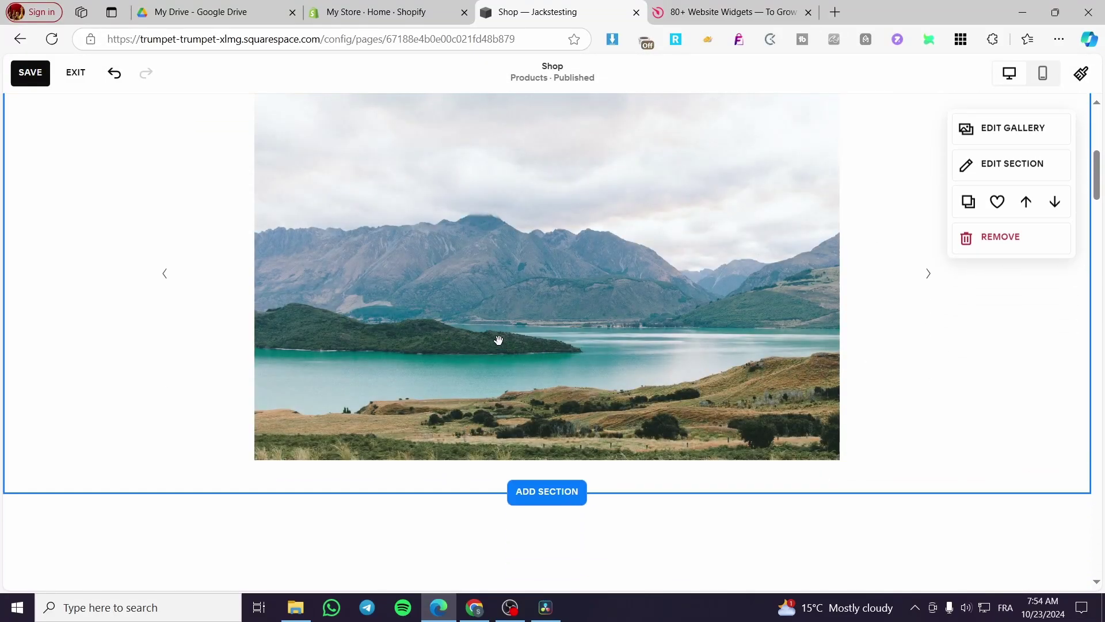
Switch to the Elfsight site, browse its widget list, and open the Logo Showcase widget page.
scroll(575, 351, "up", 1)
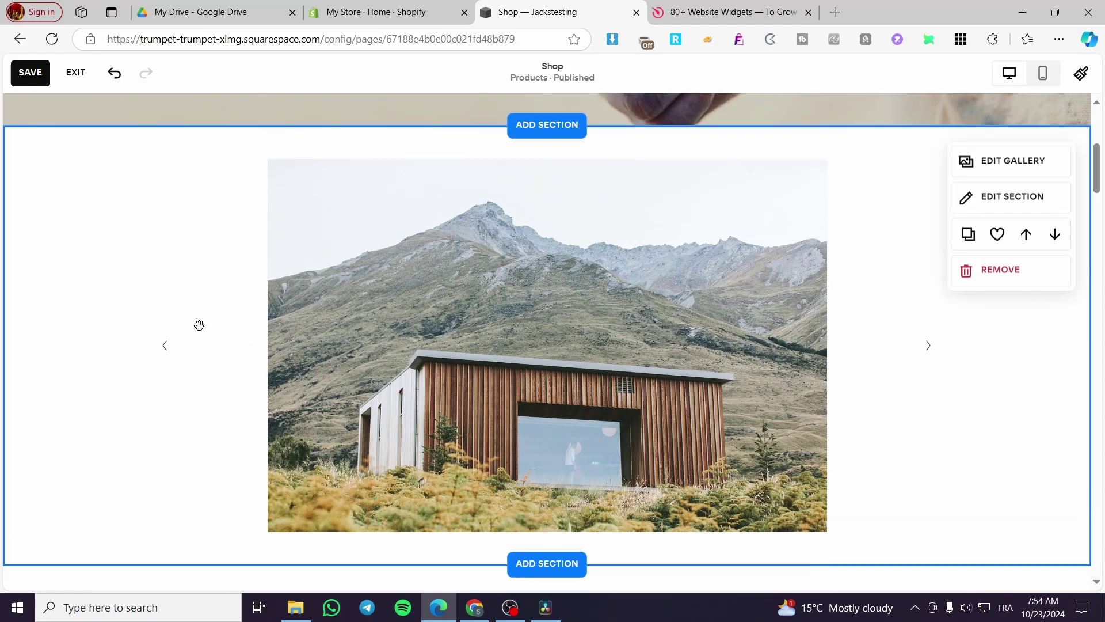
left_click(677, 7)
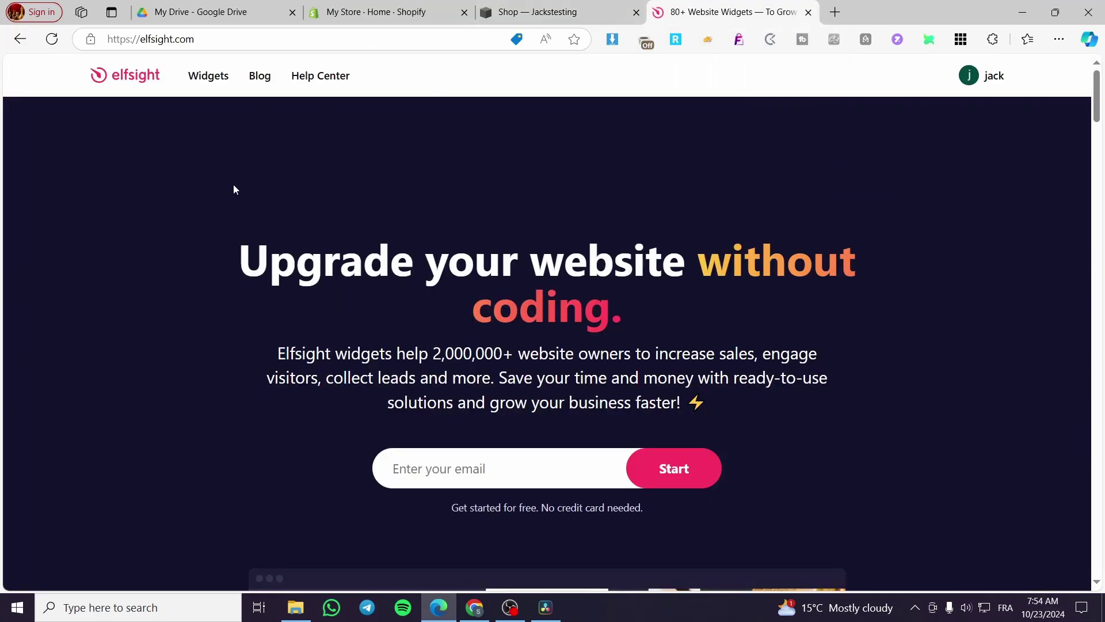
mouse_move(222, 76)
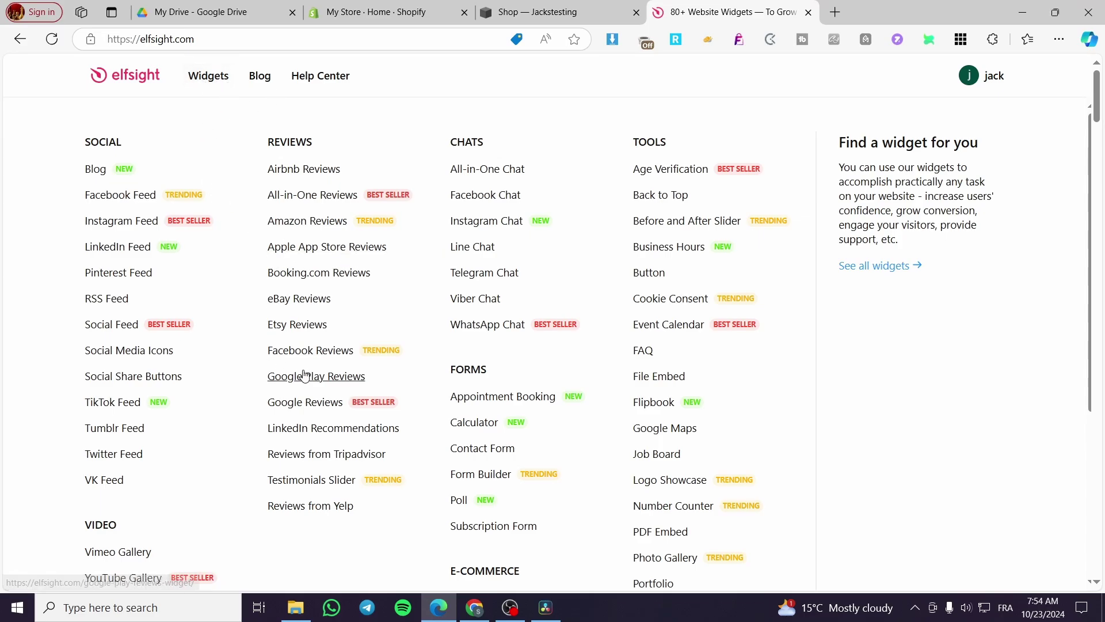
scroll(653, 188, "down", 4)
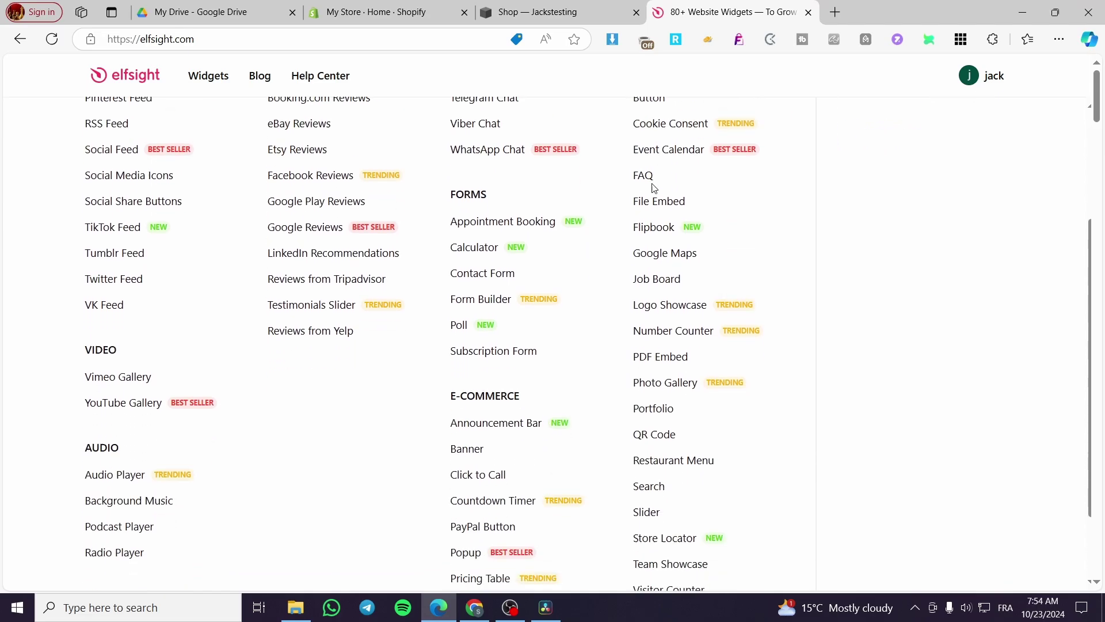
scroll(144, 426, "up", 4)
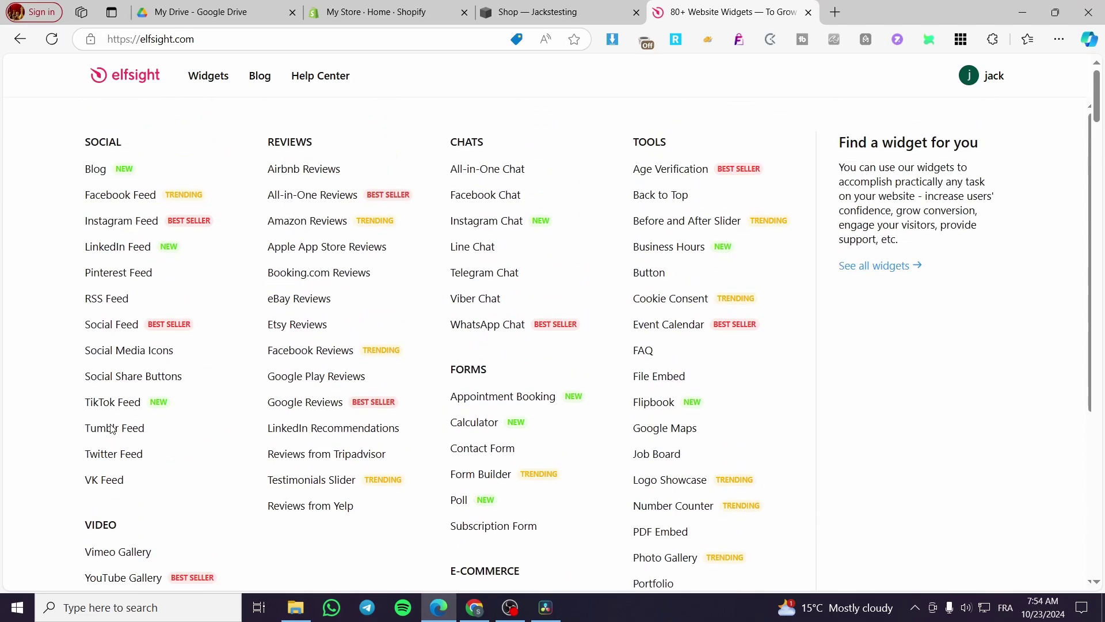
scroll(173, 424, "down", 5)
scroll(140, 373, "up", 4)
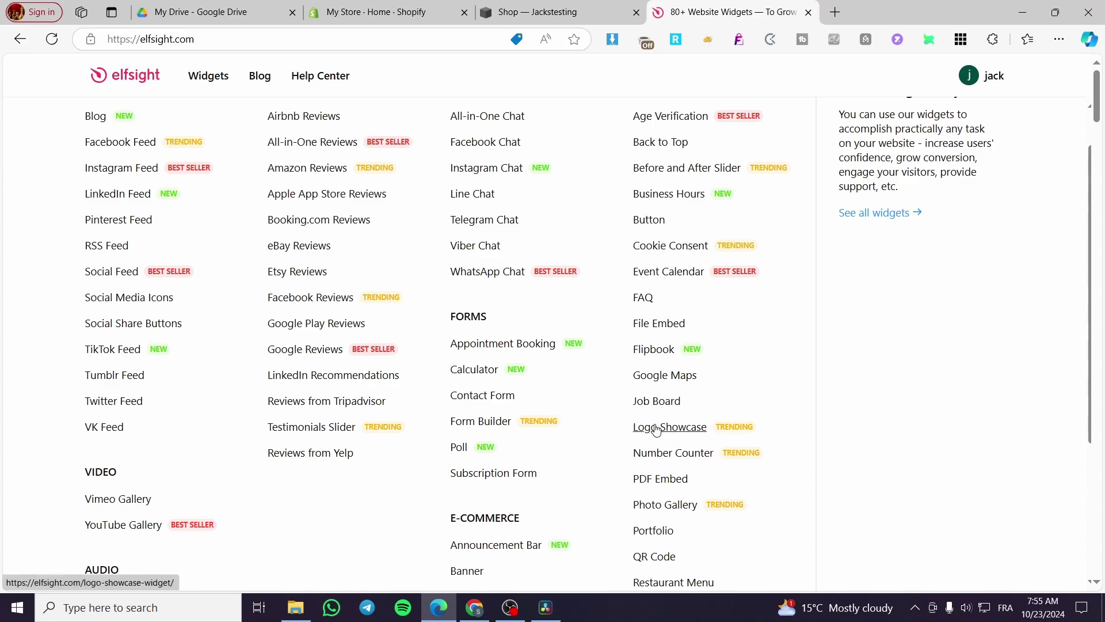
scroll(659, 430, "down", 3)
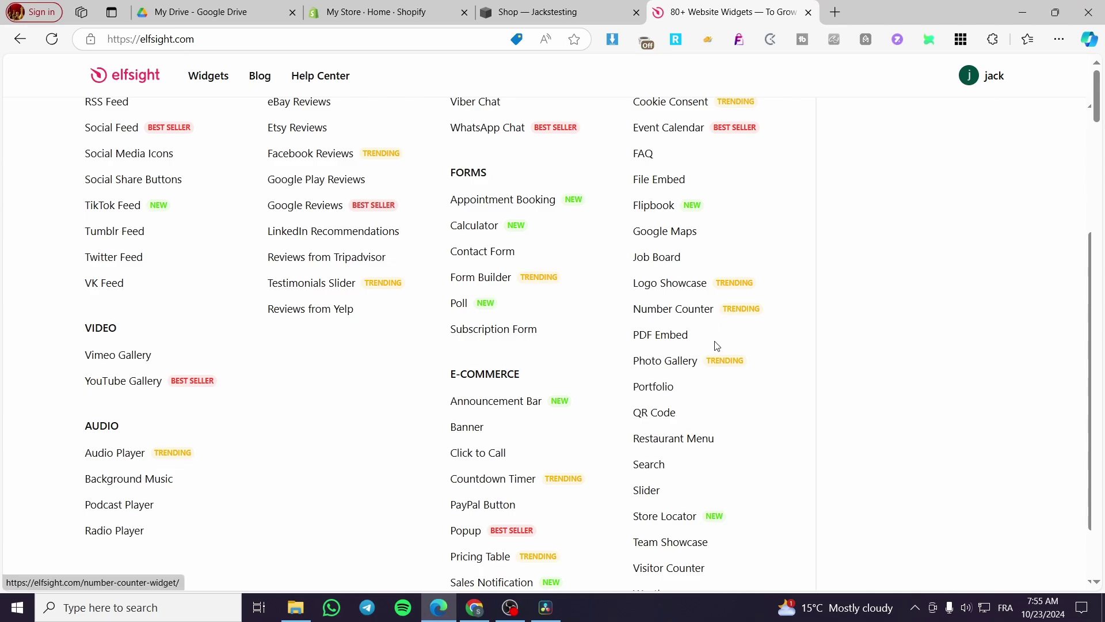
scroll(695, 366, "down", 1)
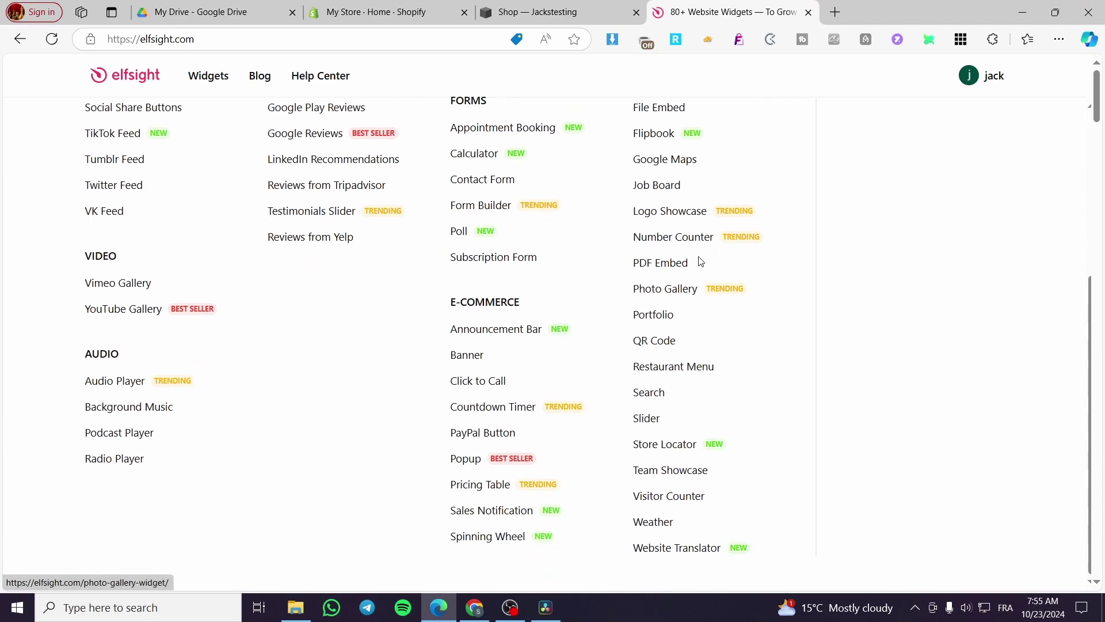
left_click(684, 212)
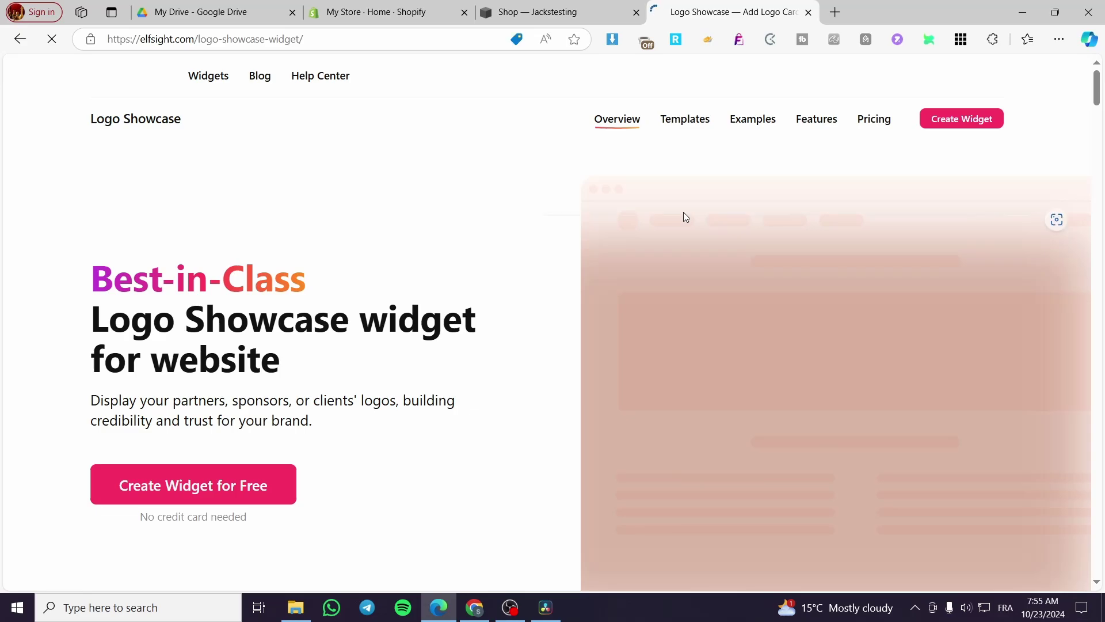
Go to the already created Logo Showcase widget in the Elfsight dashboard and open it for editing.
scroll(986, 293, "down", 8)
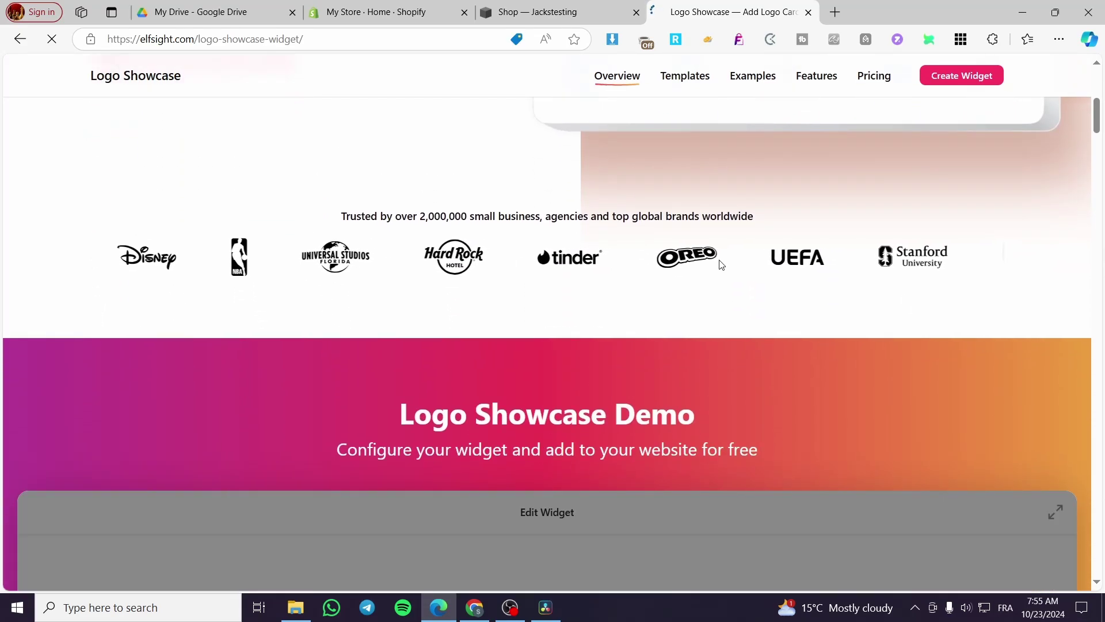
scroll(723, 265, "down", 7)
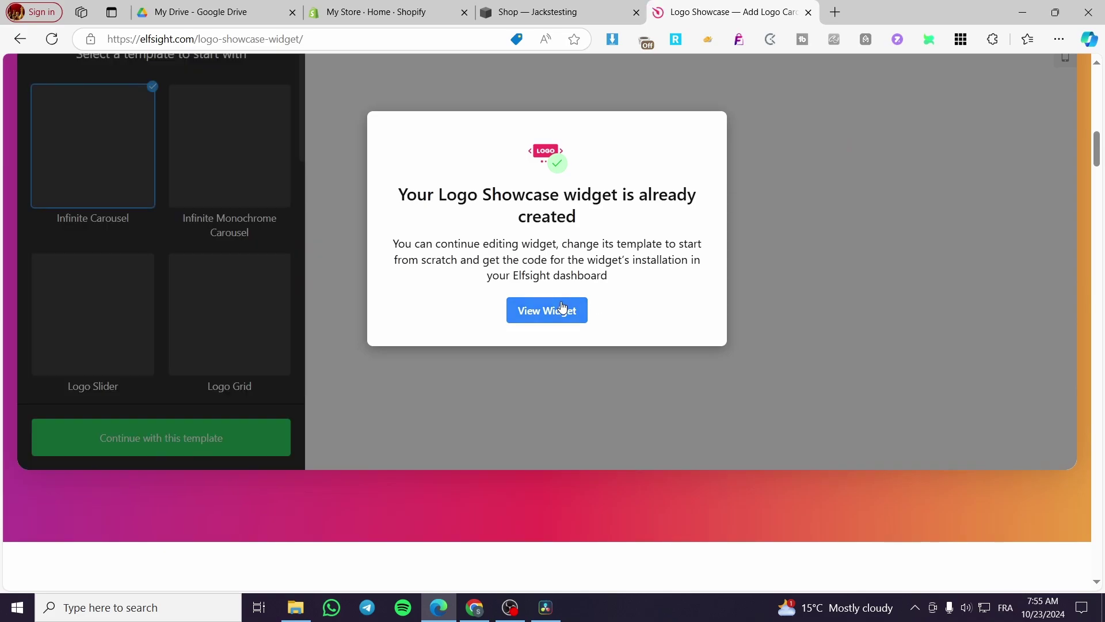
left_click(511, 315)
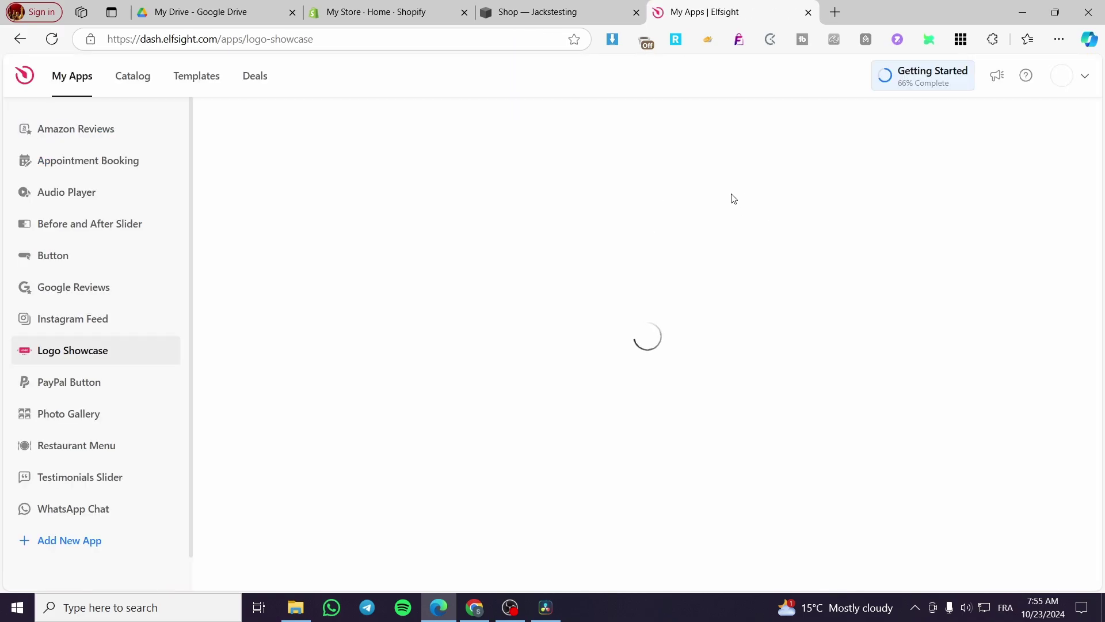
left_click(951, 117)
left_click(498, 380)
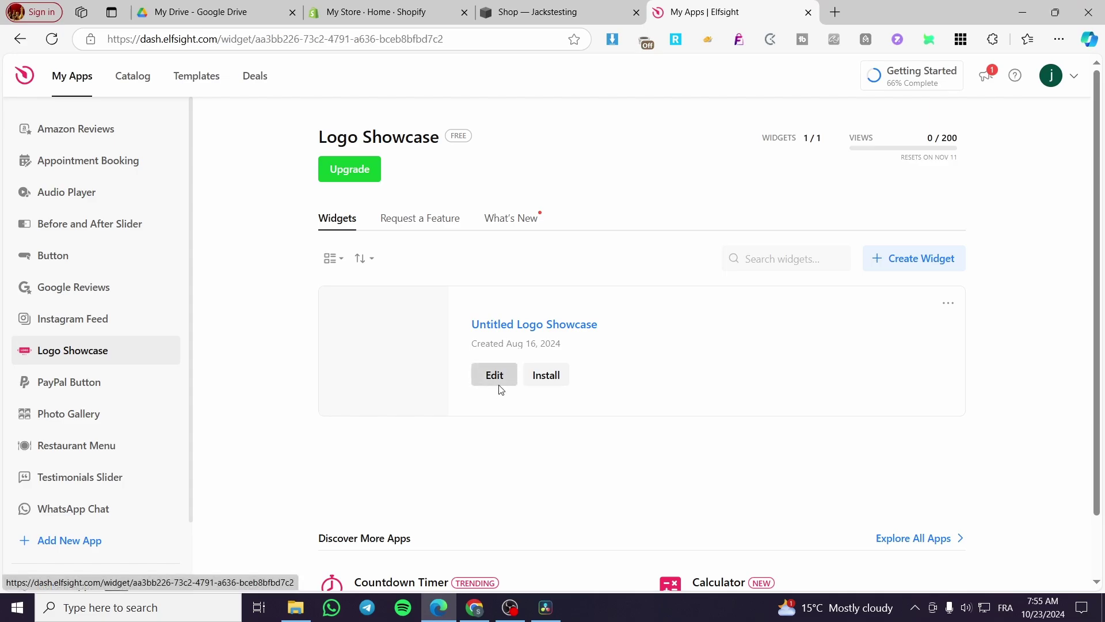
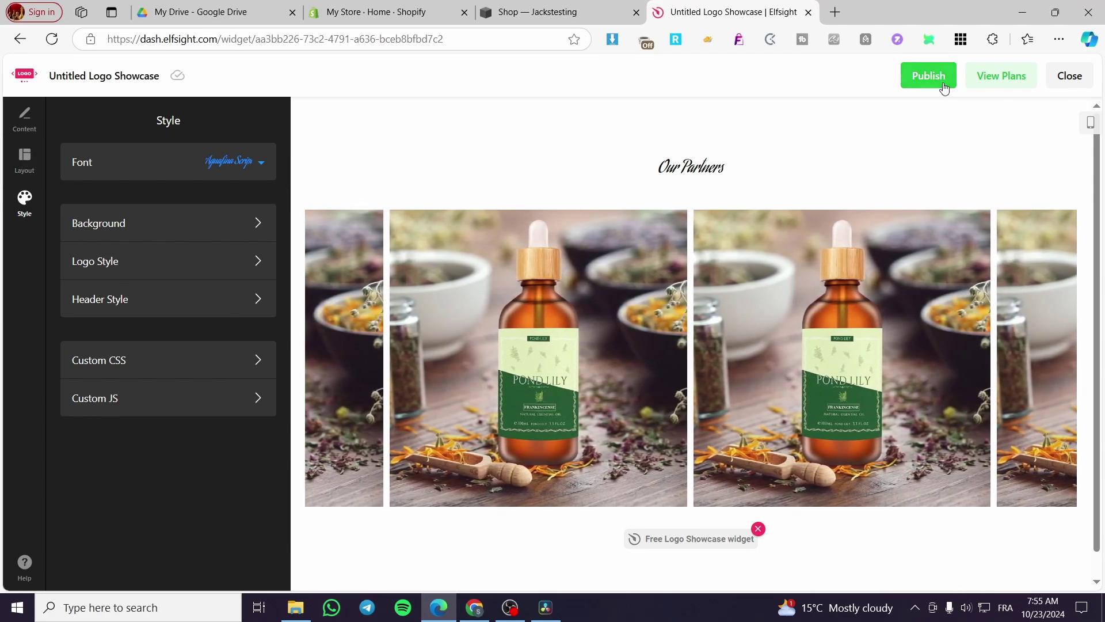
Publish the Logo Showcase widget, close its editor, and copy its embed code.
left_click(944, 87)
left_click(1070, 76)
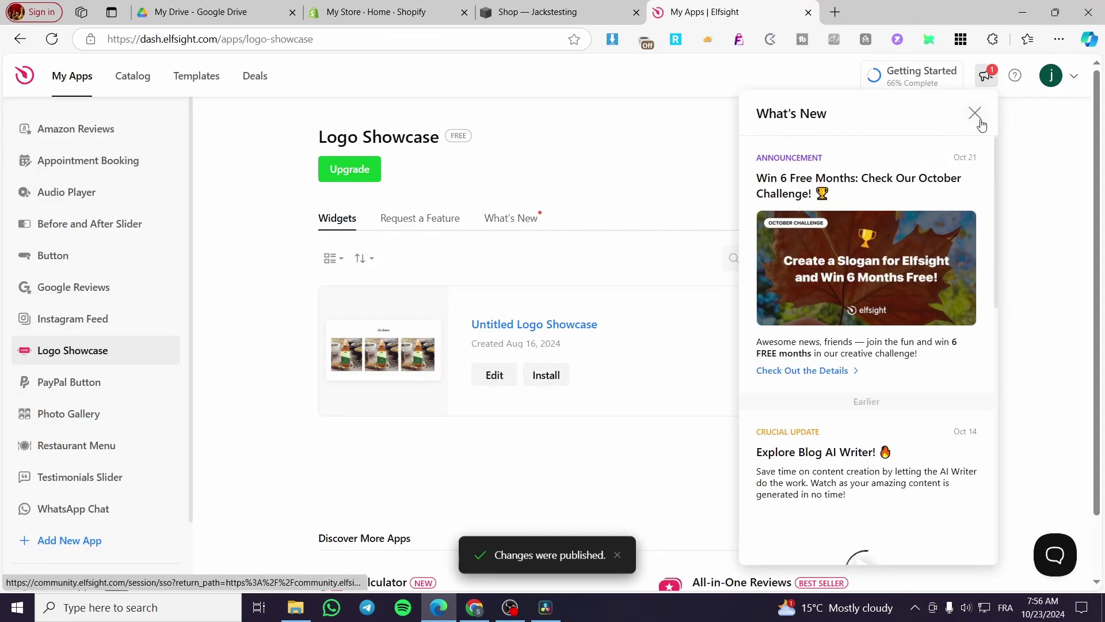
left_click(975, 114)
left_click(559, 386)
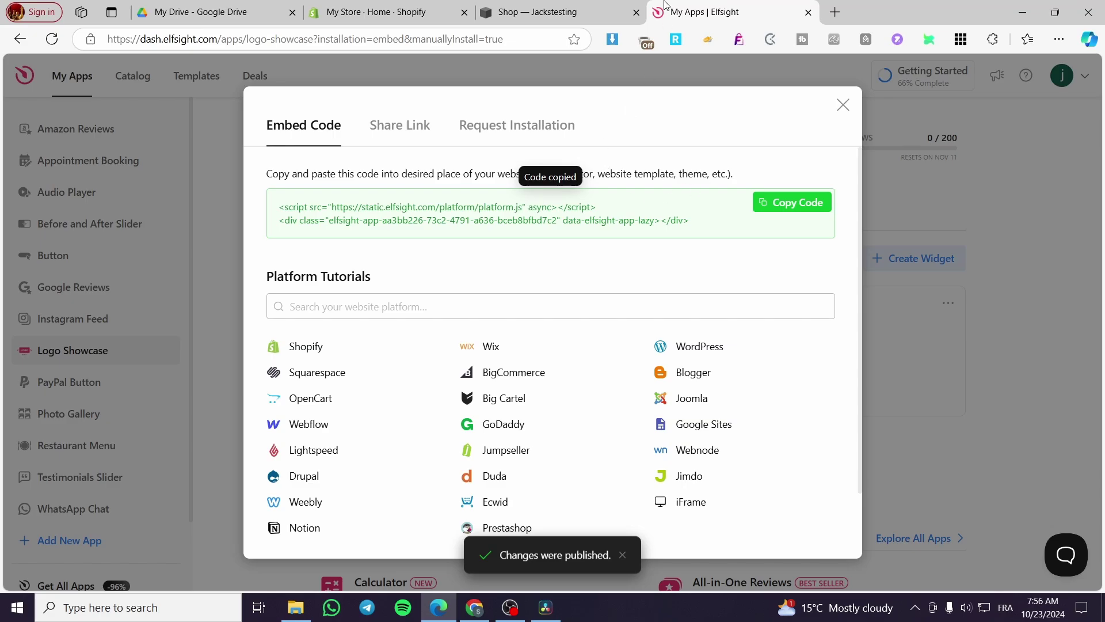
Return to the Squarespace Shop page and add an Embed block to the blank section below the slideshow.
left_click(600, 7)
scroll(507, 304, "down", 5)
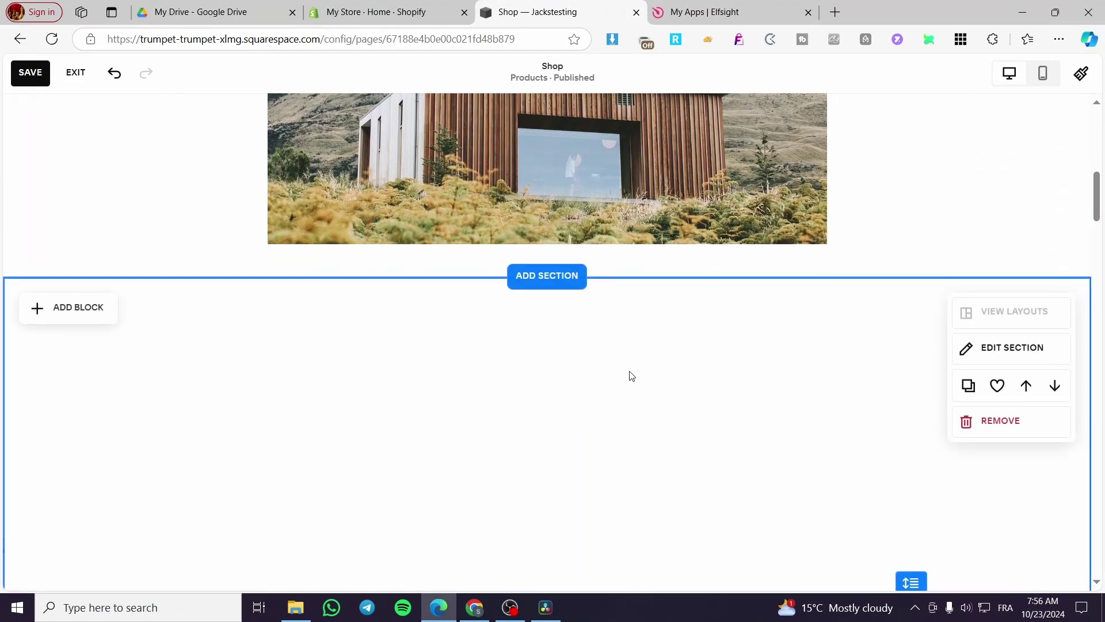
scroll(351, 359, "up", 5)
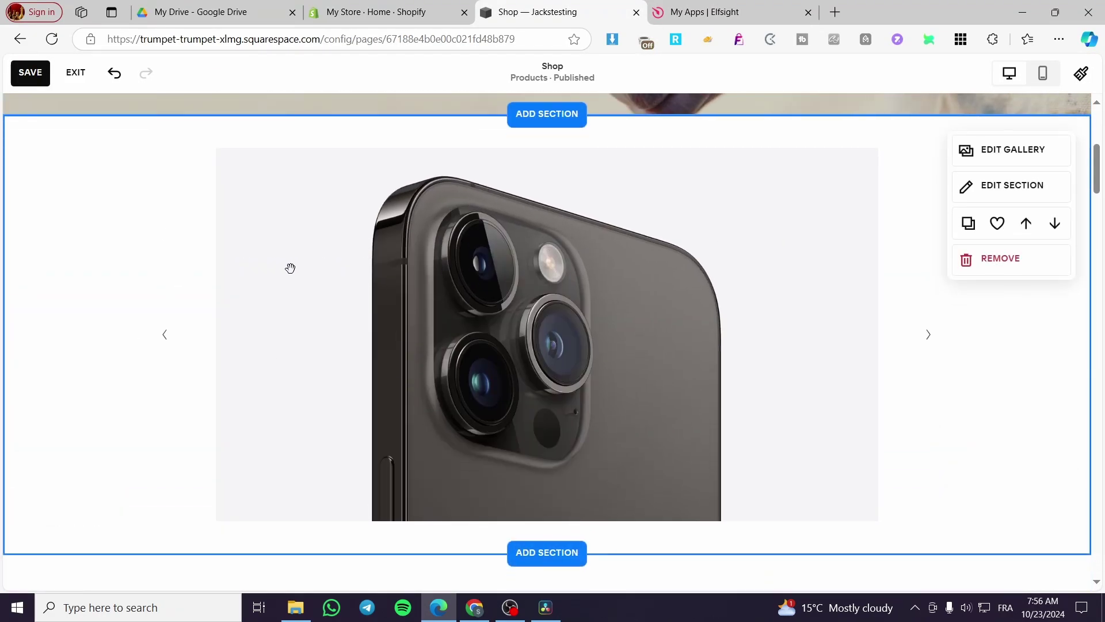
scroll(290, 268, "down", 5)
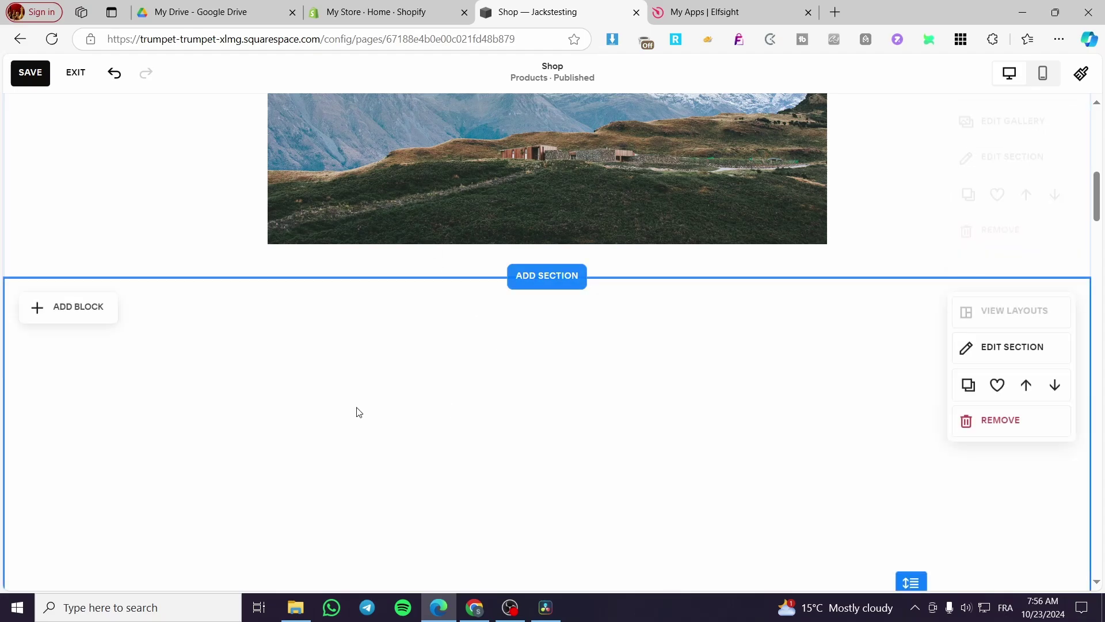
scroll(498, 350, "down", 2)
left_click(75, 173)
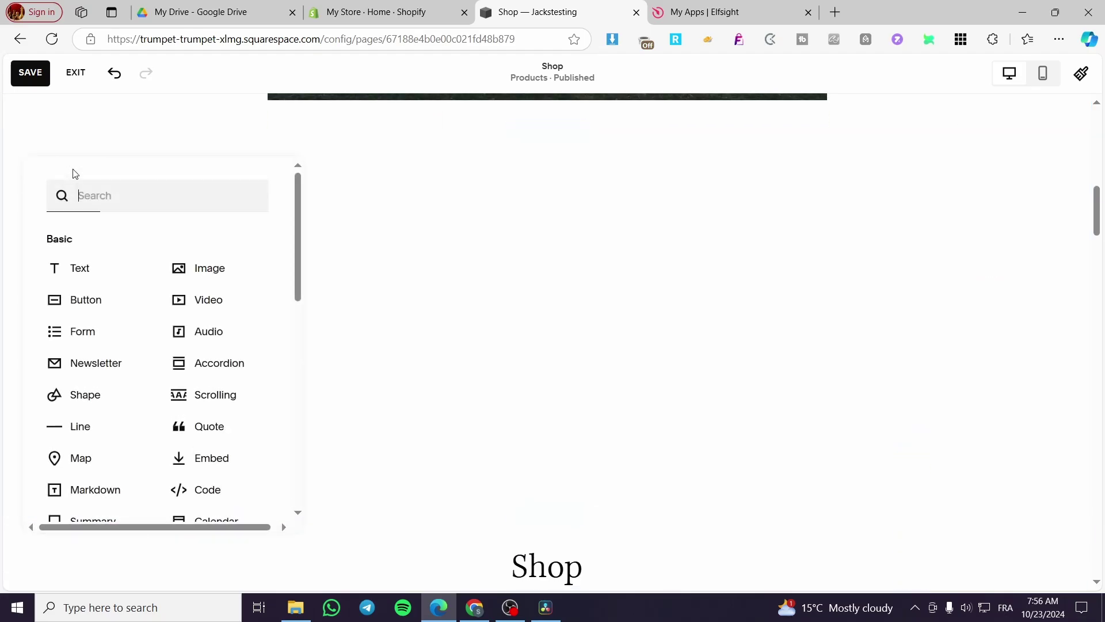
left_click(230, 451)
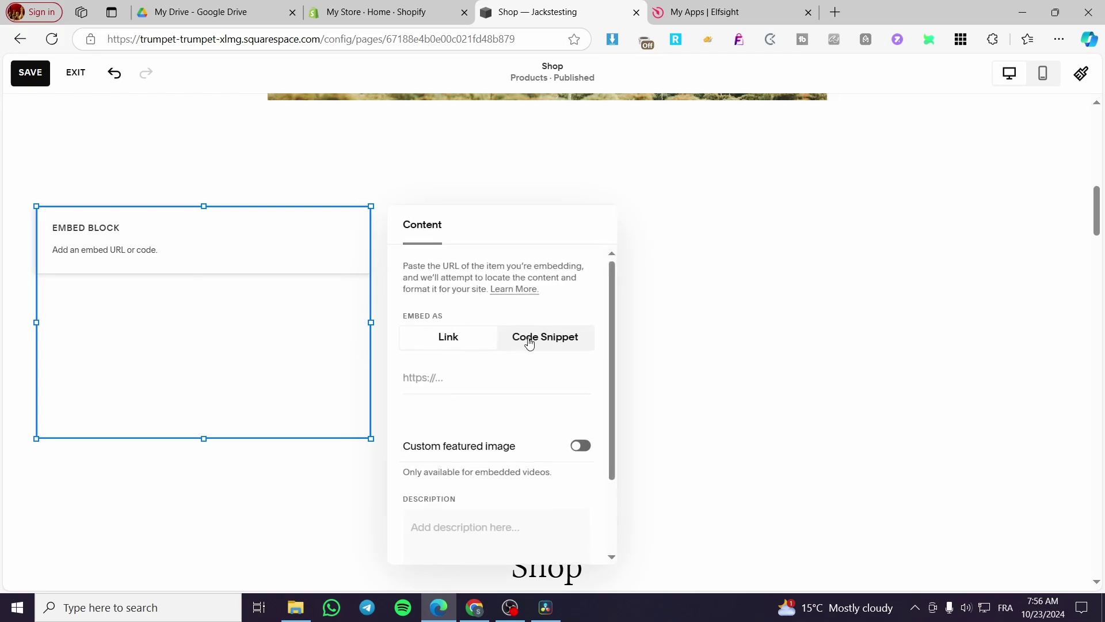
Set the block to embed a code snippet and paste the Elfsight Logo Showcase code as its embed data.
left_click(553, 342)
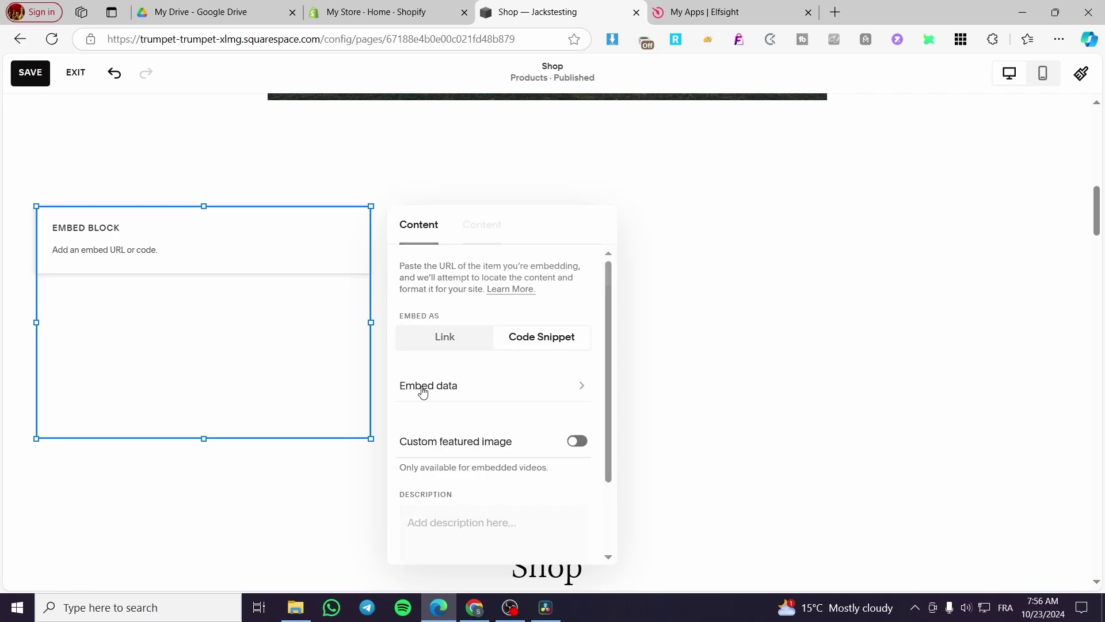
left_click(423, 389)
key("ctrl+v")
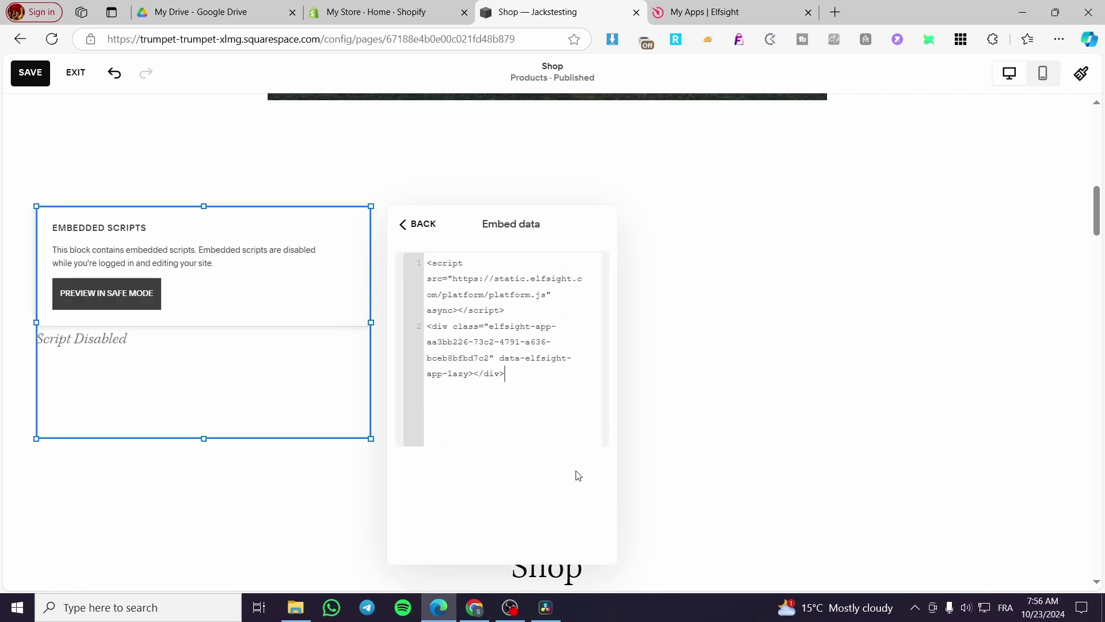
left_click(730, 467)
Enlarge the embed block to span the full content width of the section and make it taller.
left_click_drag(292, 315, 455, 364)
left_click_drag(413, 320, 1066, 306)
left_click_drag(569, 438, 553, 529)
left_click_drag(72, 369, 37, 367)
Preview the embedded script in safe mode and extend the block's height further down.
left_click(145, 275)
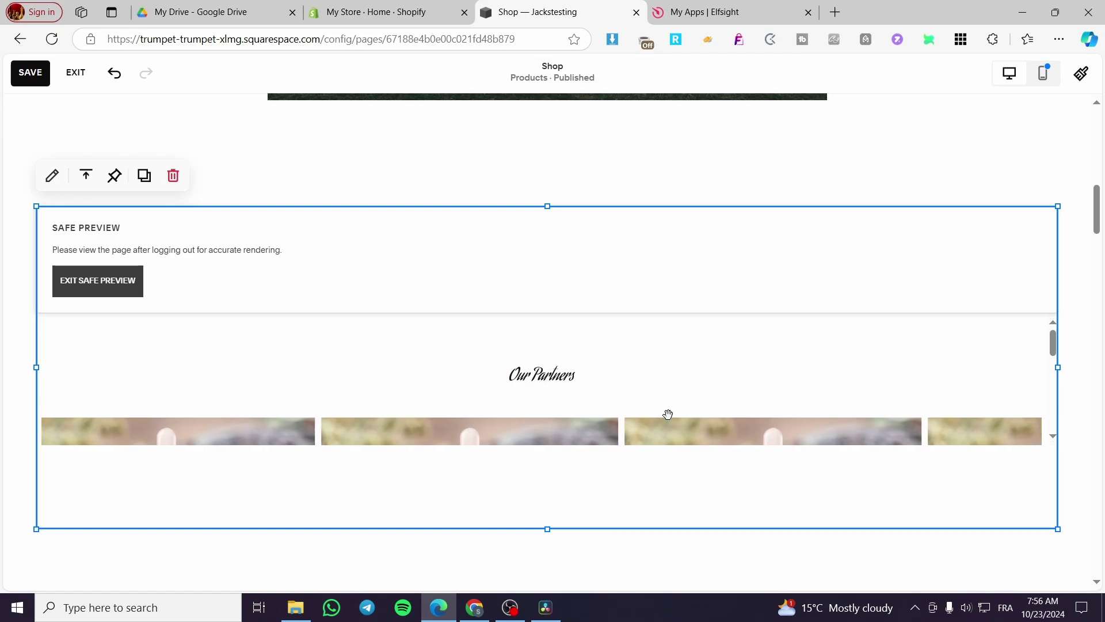
scroll(580, 457, "down", 3)
left_click_drag(545, 385, 548, 505)
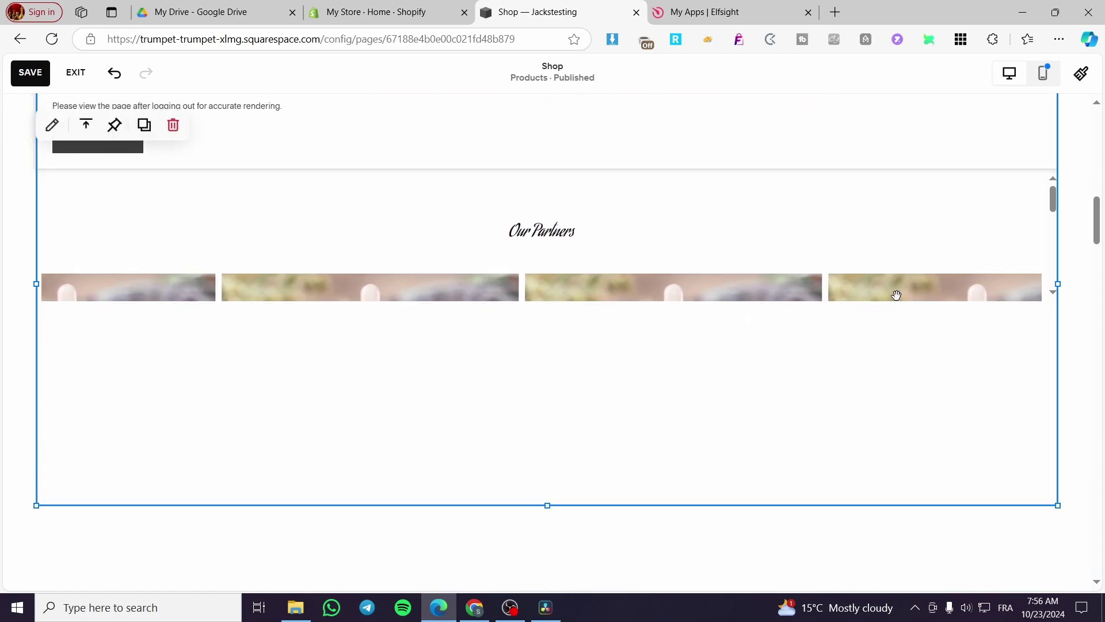
Move the embed section down below the Shop product section and locate it near the page footer.
left_click(1060, 202)
scroll(1061, 232, "up", 5)
scroll(992, 310, "down", 12)
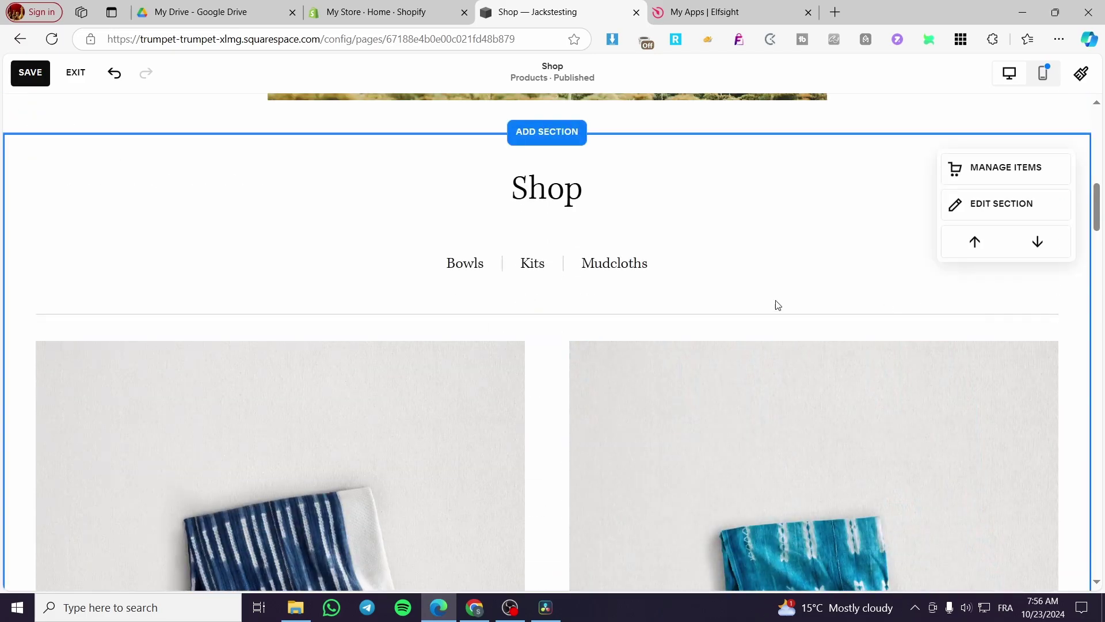
scroll(760, 294, "up", 15)
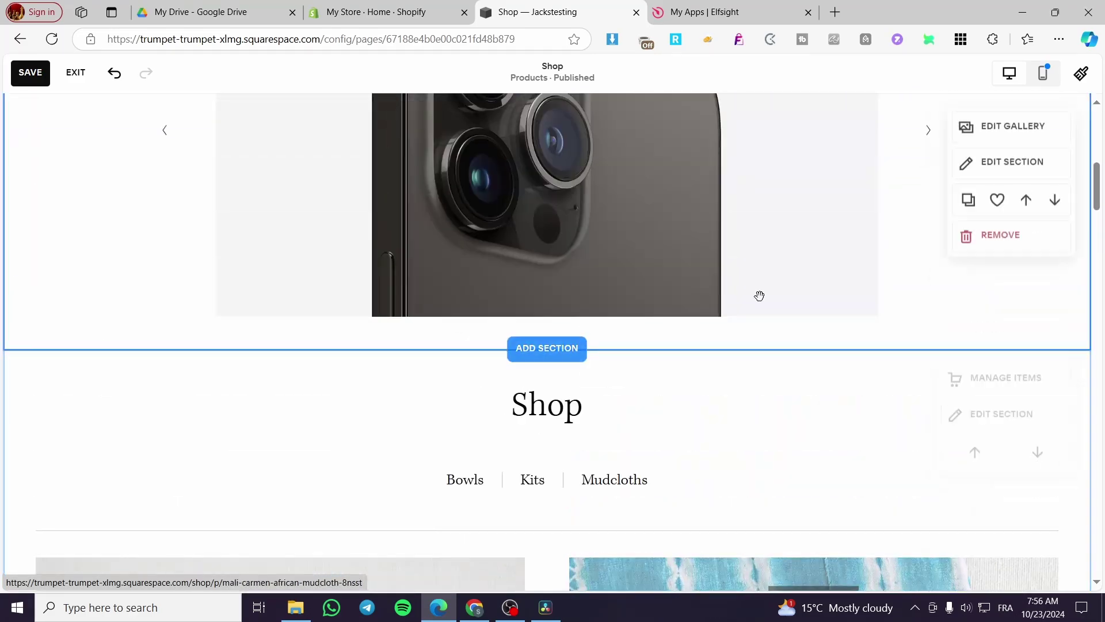
left_click_drag(1098, 137, 1100, 527)
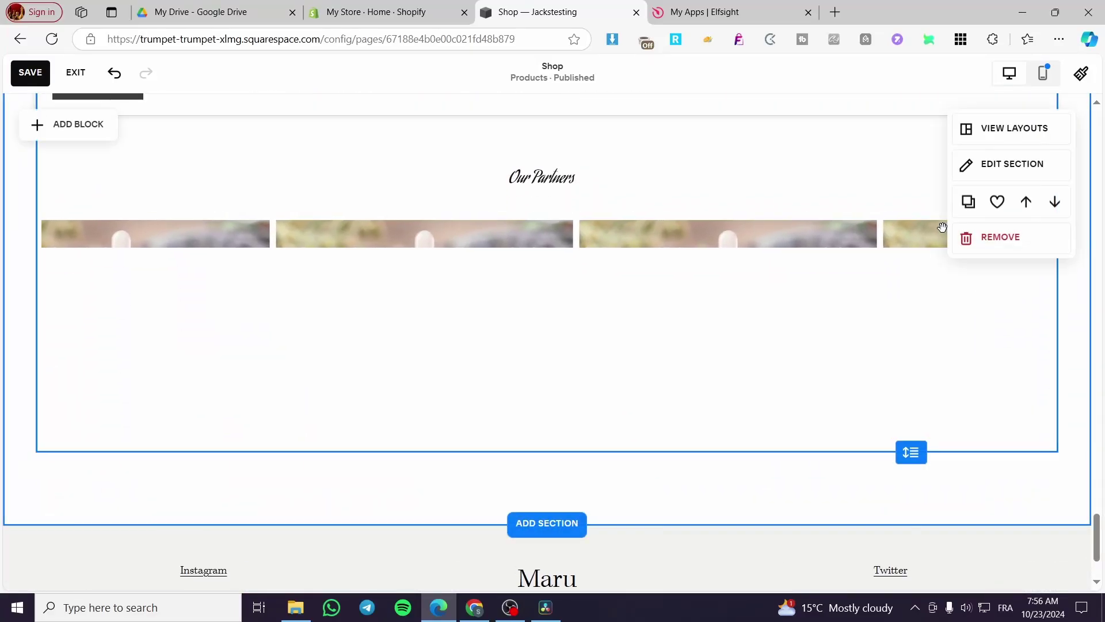
Examine the Logo Showcase safe preview inside the embed block and how it sits between the products and footer.
left_click(1034, 214)
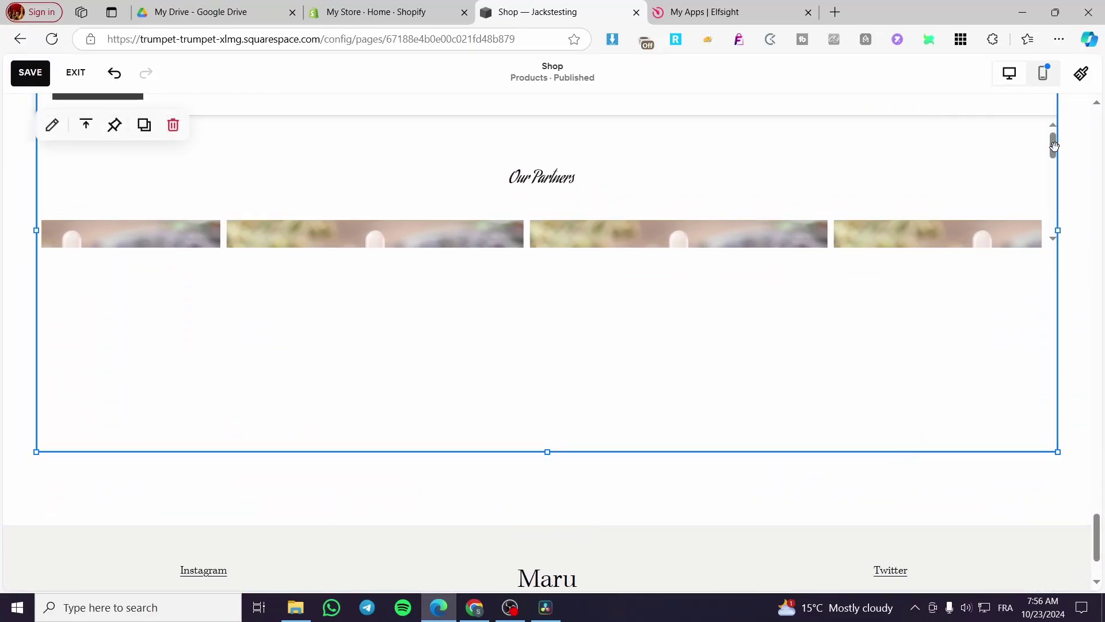
scroll(1053, 229, "down", 1)
scroll(1043, 153, "up", 1)
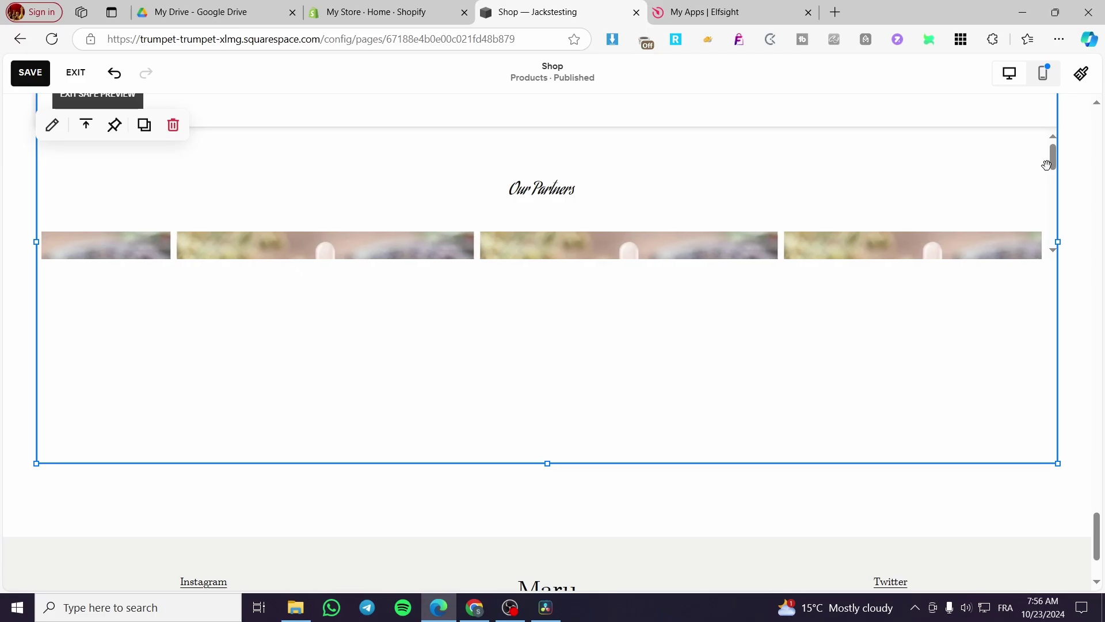
scroll(1034, 165, "down", 1)
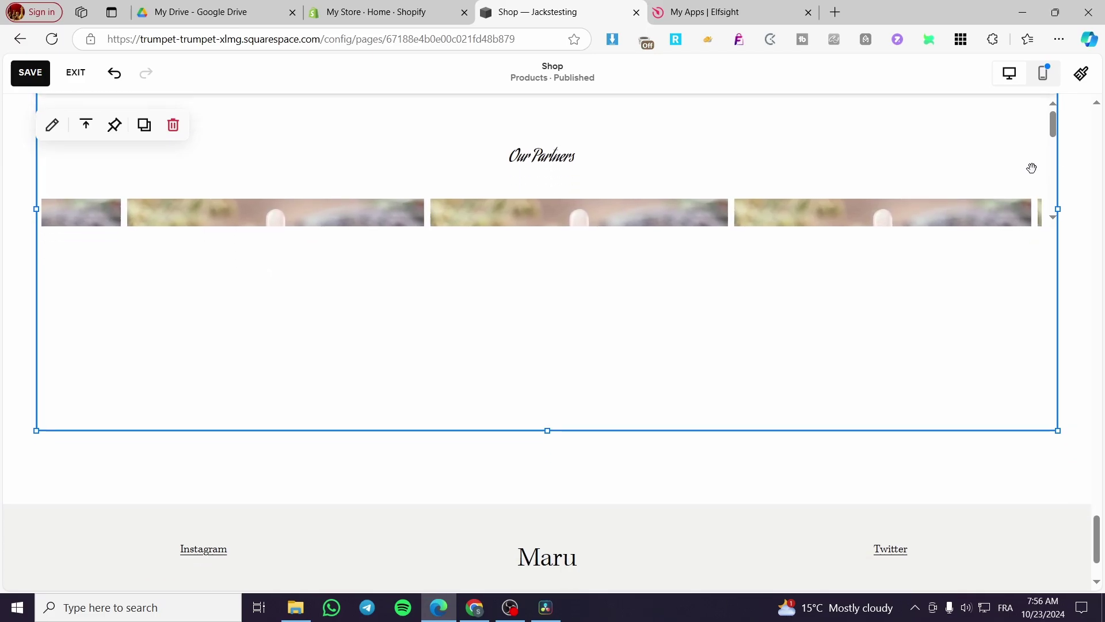
scroll(1034, 165, "up", 1)
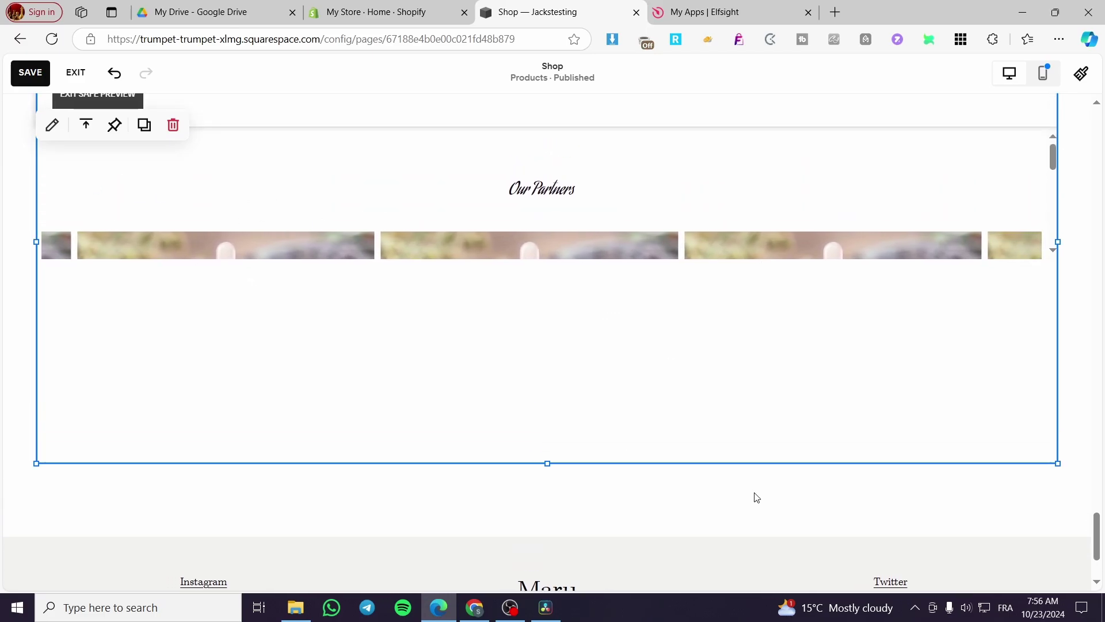
scroll(616, 498, "up", 6)
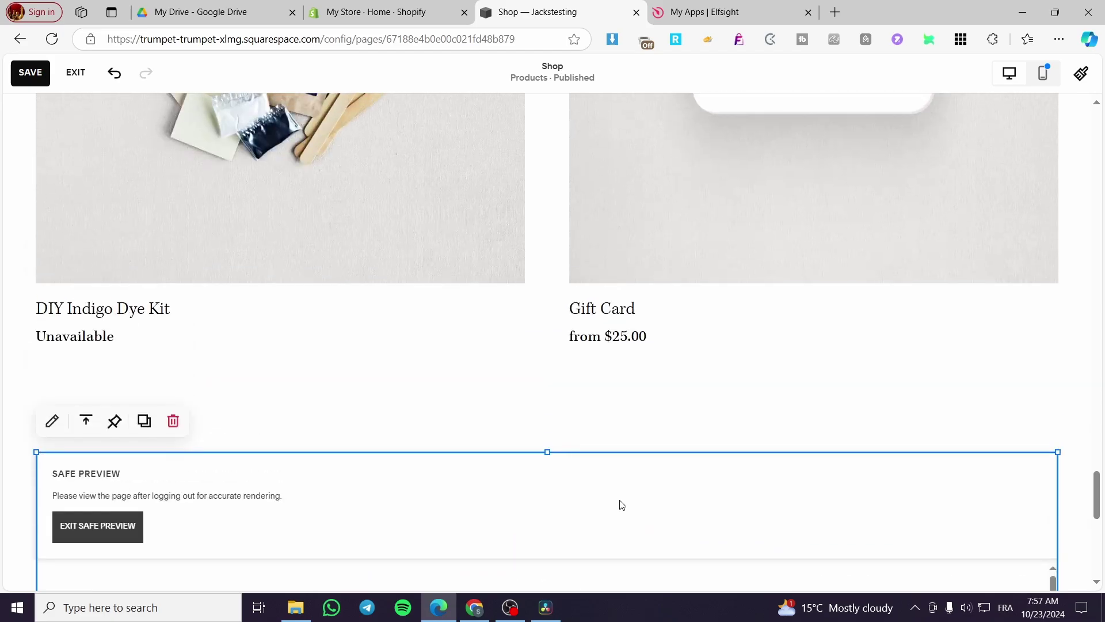
scroll(680, 493, "down", 5)
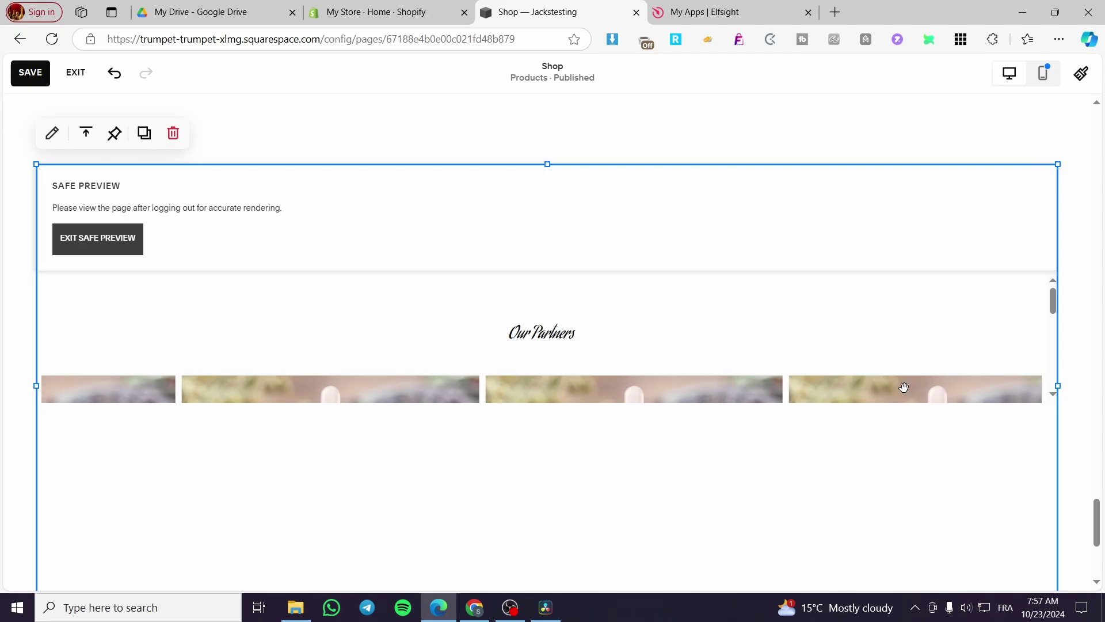
left_click_drag(1056, 393, 1048, 395)
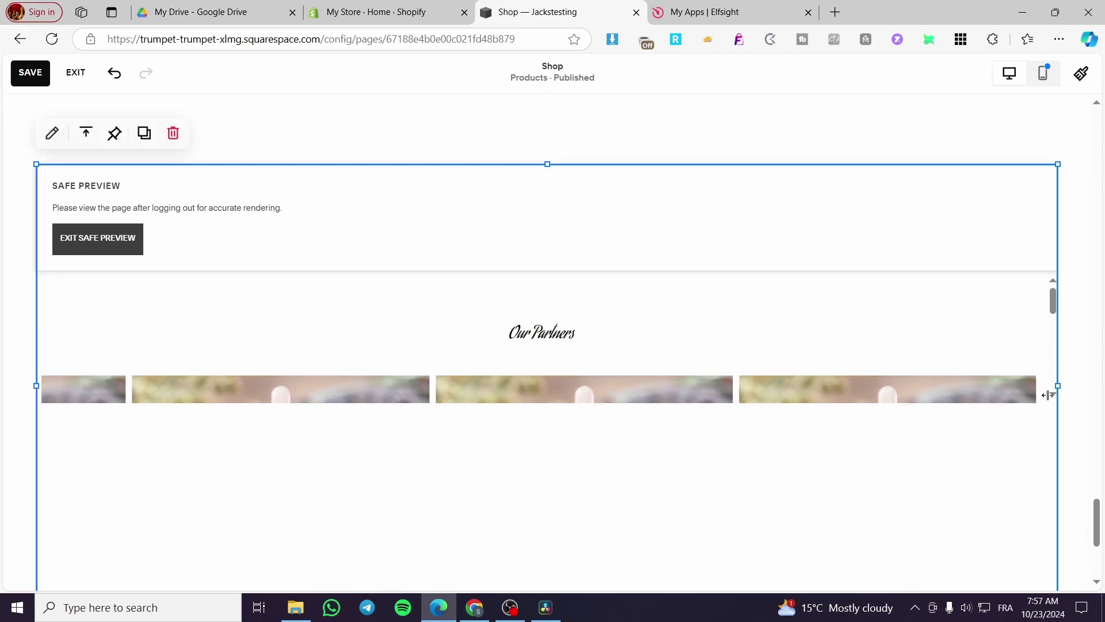